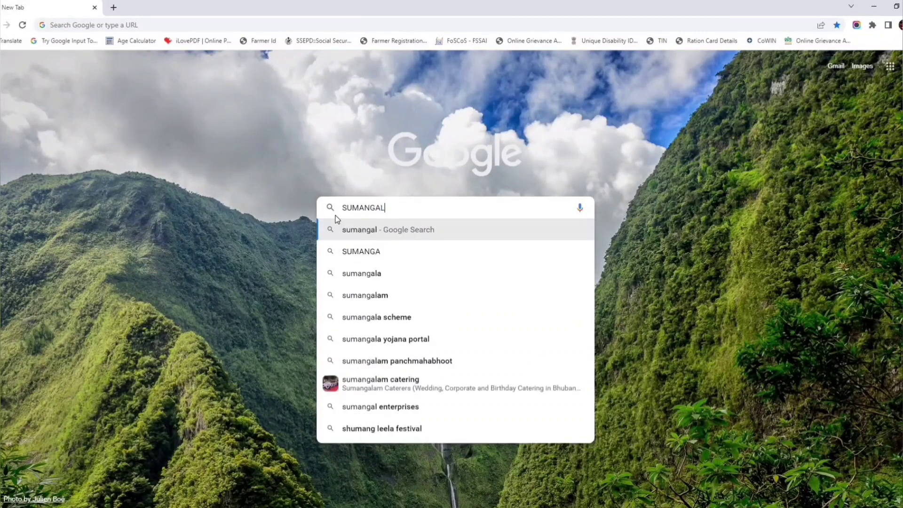
Search Google for 'sumangal portal' and open the sumangal.odisha.gov.in result.
type("TAL")
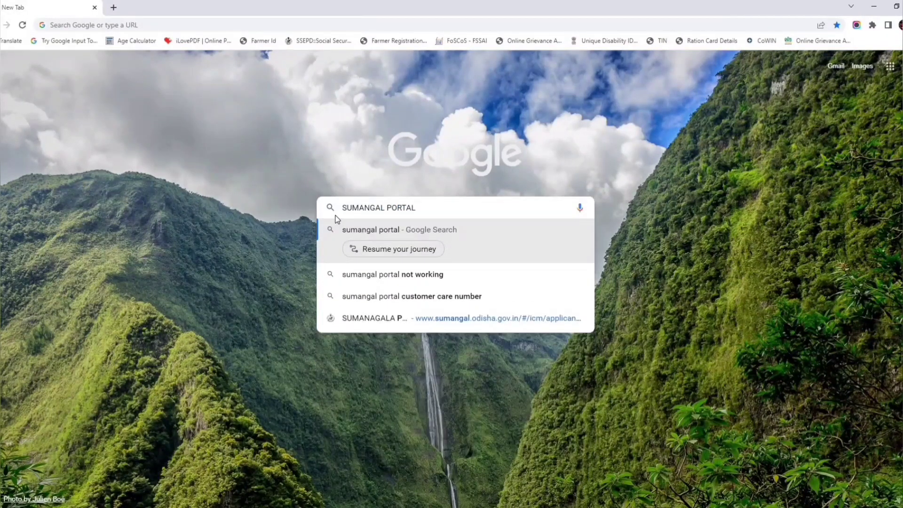
key("Return")
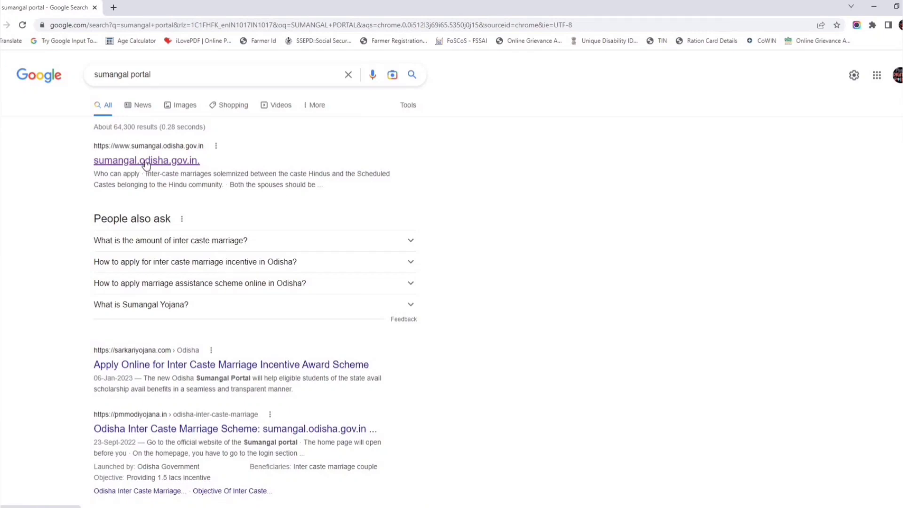
left_click(146, 163)
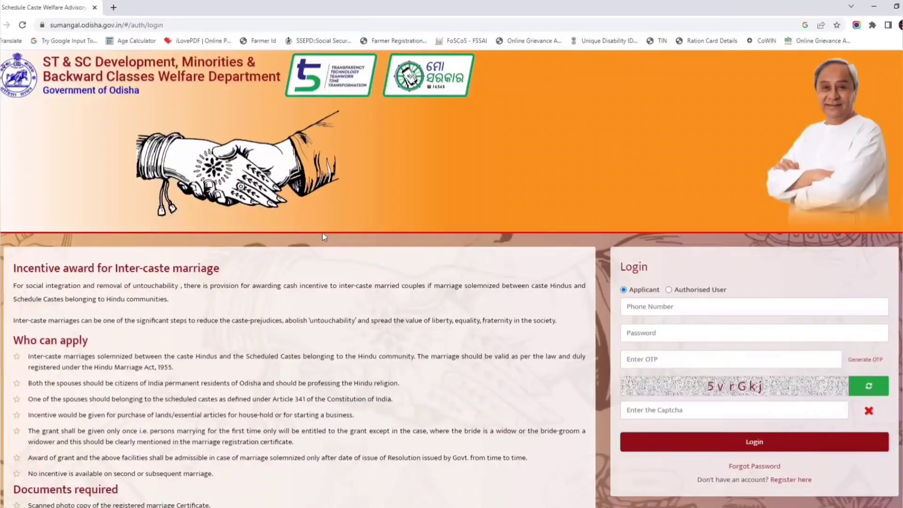
Look over the portal's login page with the incentive details, then choose 'Register here'.
scroll(322, 232, "down", 3)
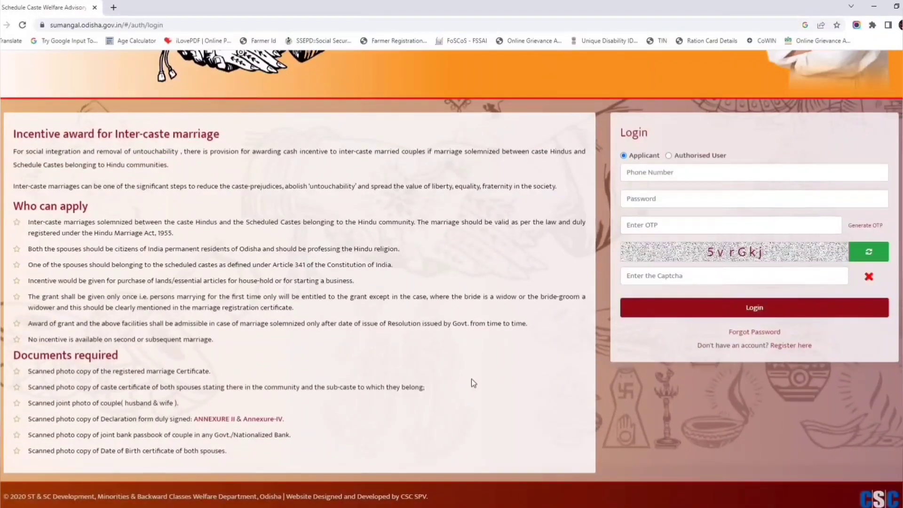
scroll(471, 379, "up", 1)
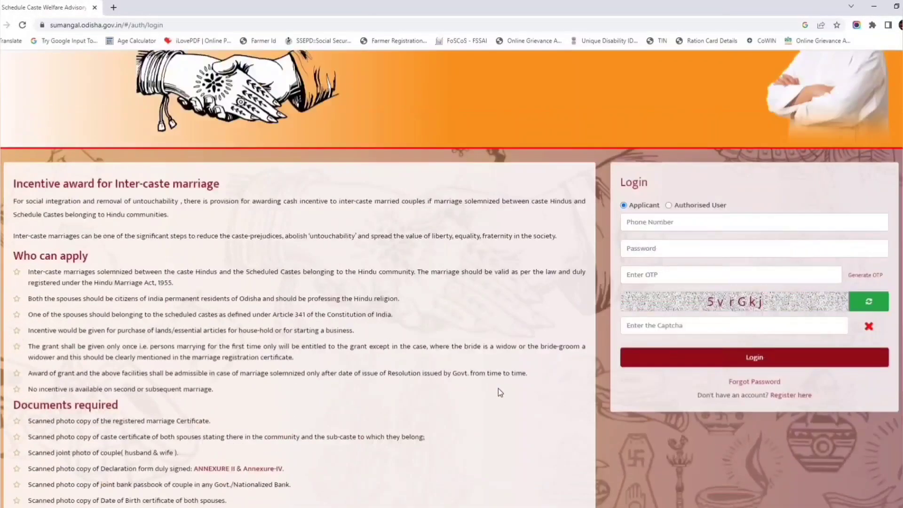
scroll(538, 404, "down", 1)
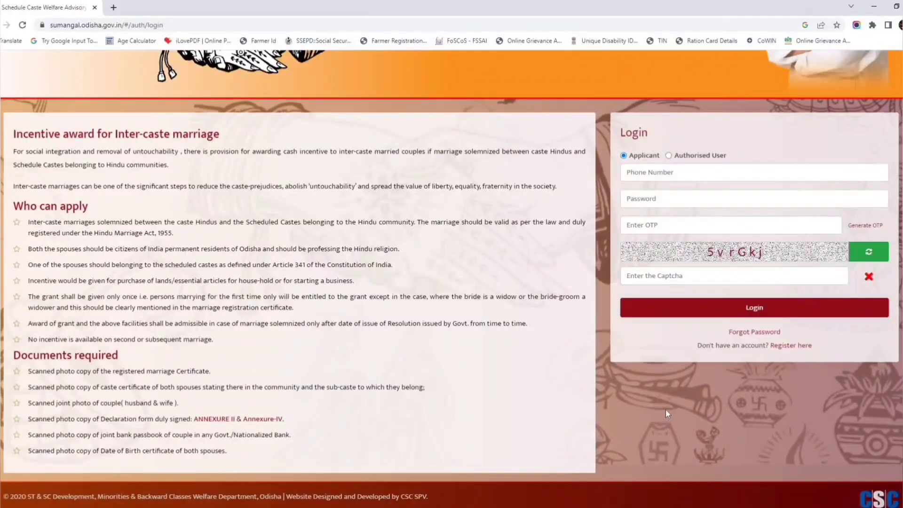
left_click(787, 346)
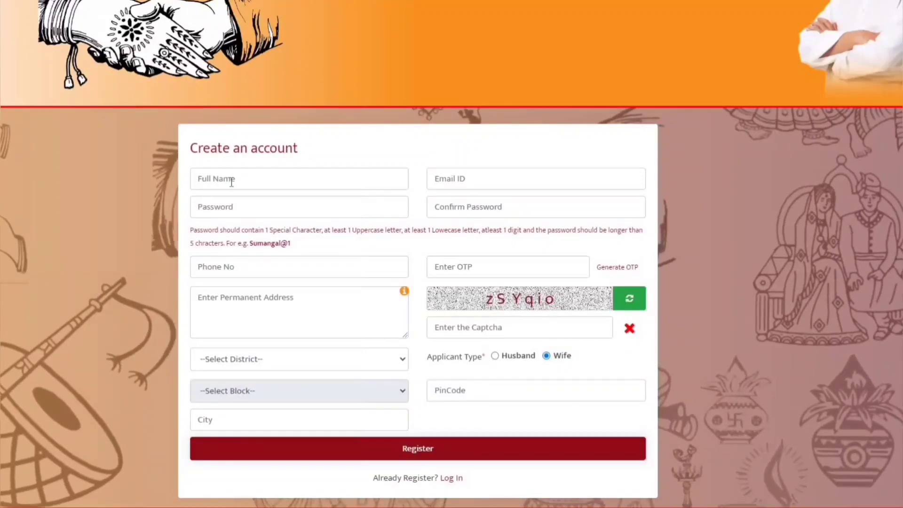
Go through the Full Name, Email ID, OTP and Address fields, then type the displayed captcha.
left_click(230, 182)
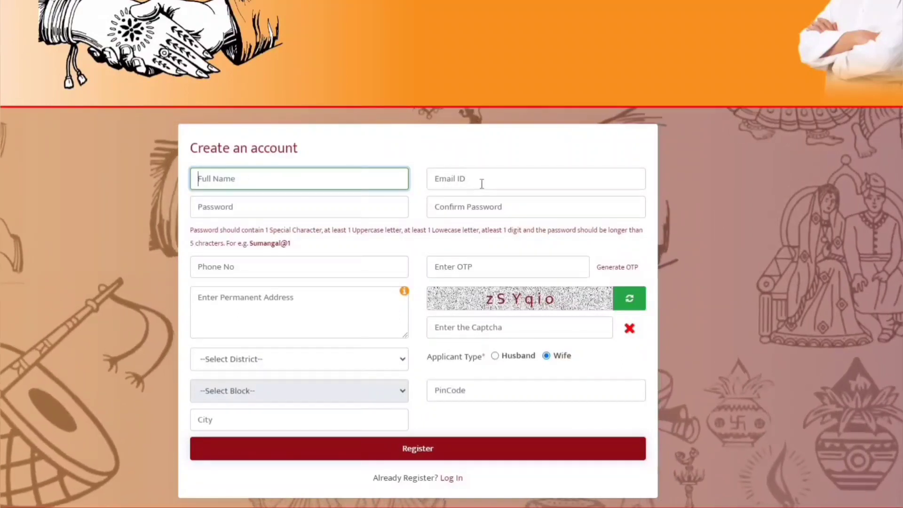
left_click(487, 183)
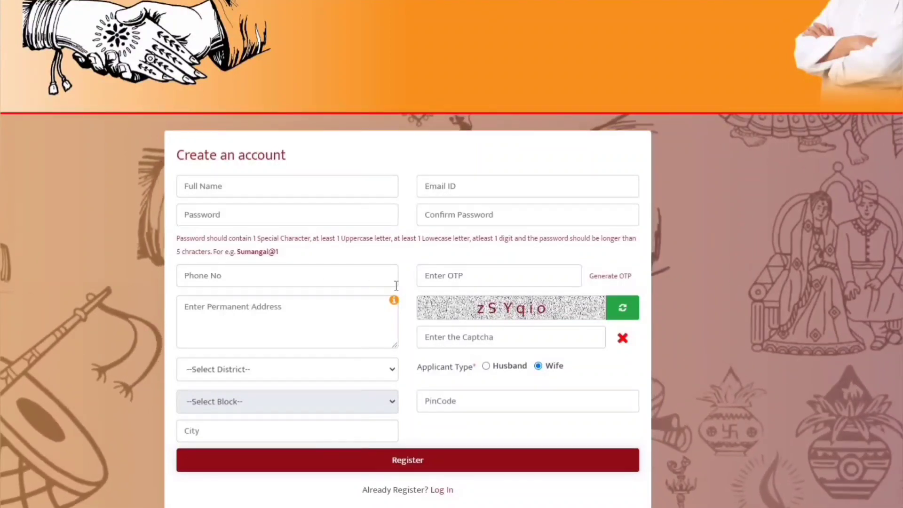
left_click(457, 278)
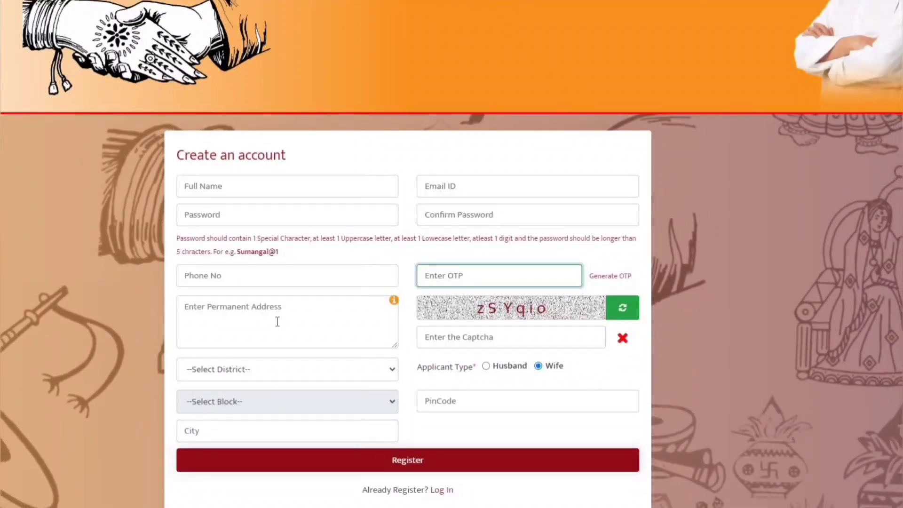
left_click(278, 322)
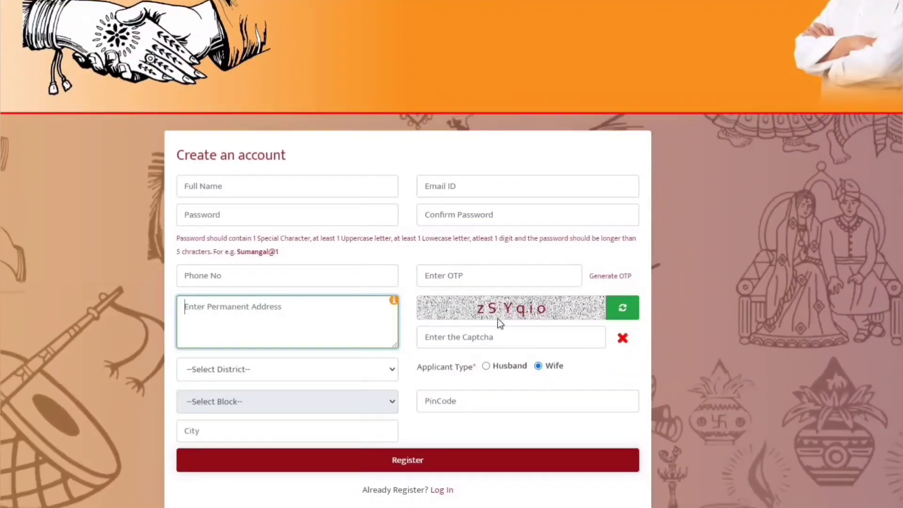
left_click(490, 338)
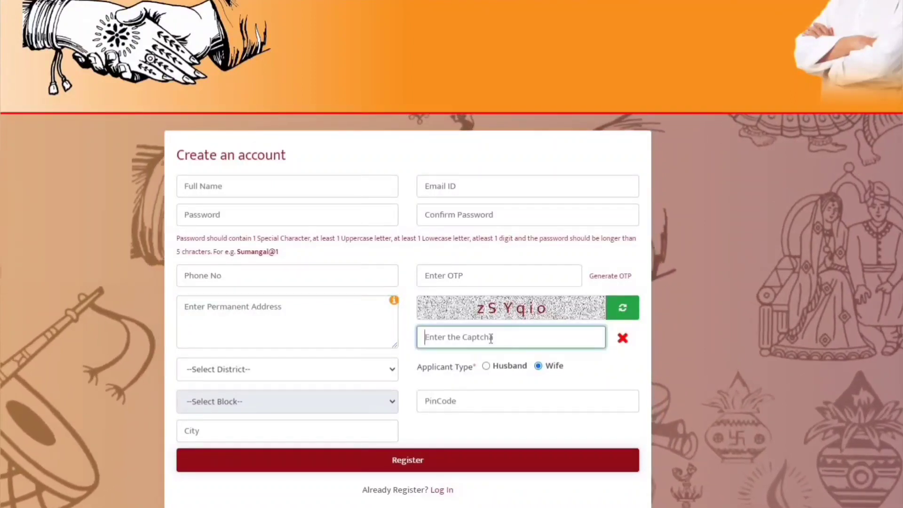
type("z")
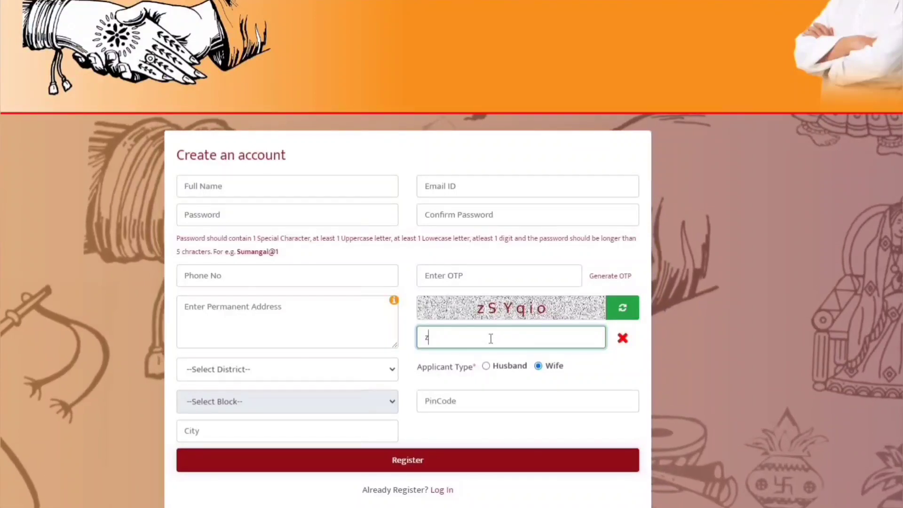
type("SYq")
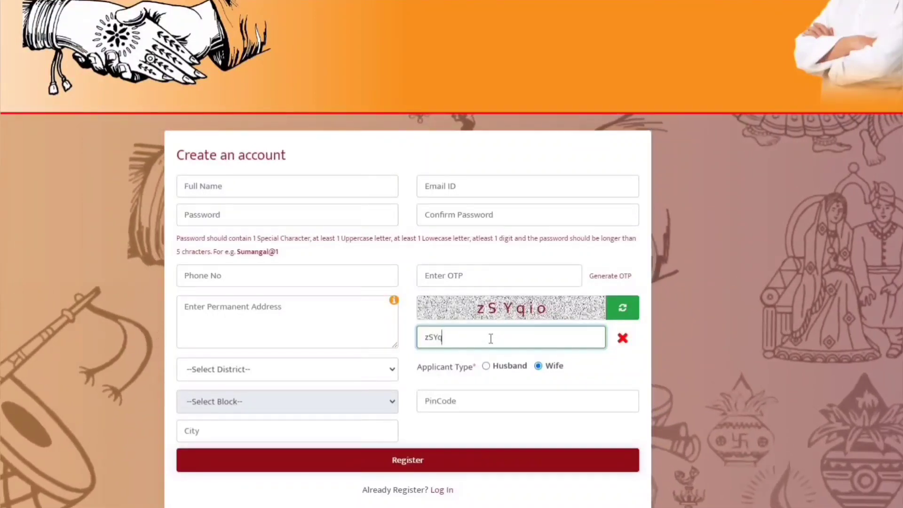
type("io")
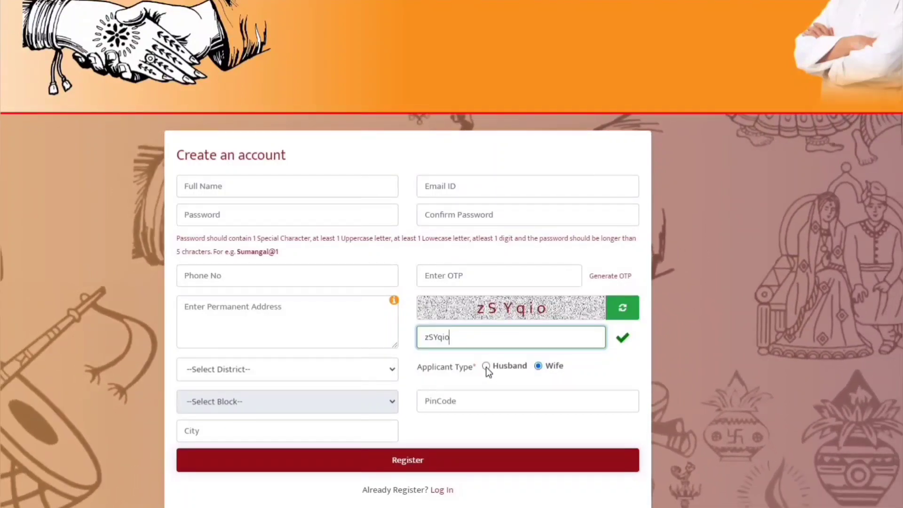
Register as Husband with district BALASORE and block BASTHA, then fill the PinCode and City fields.
left_click(486, 366)
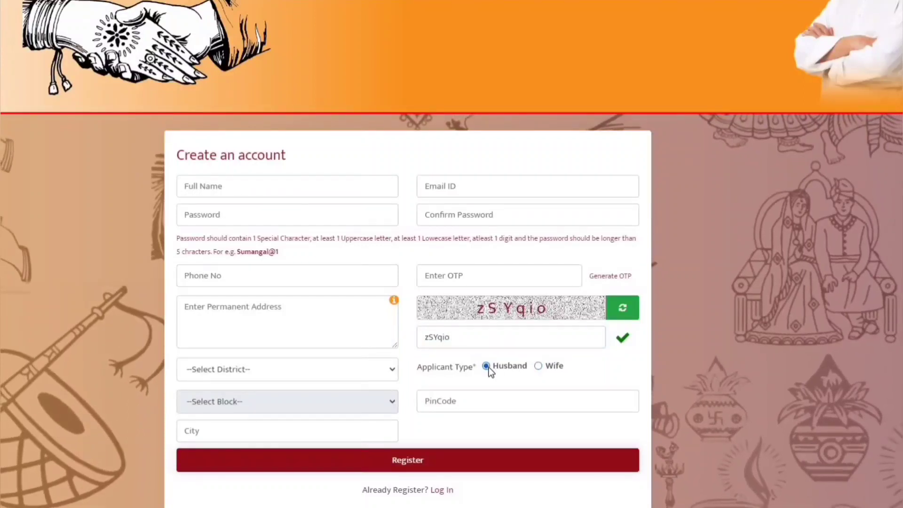
left_click(293, 369)
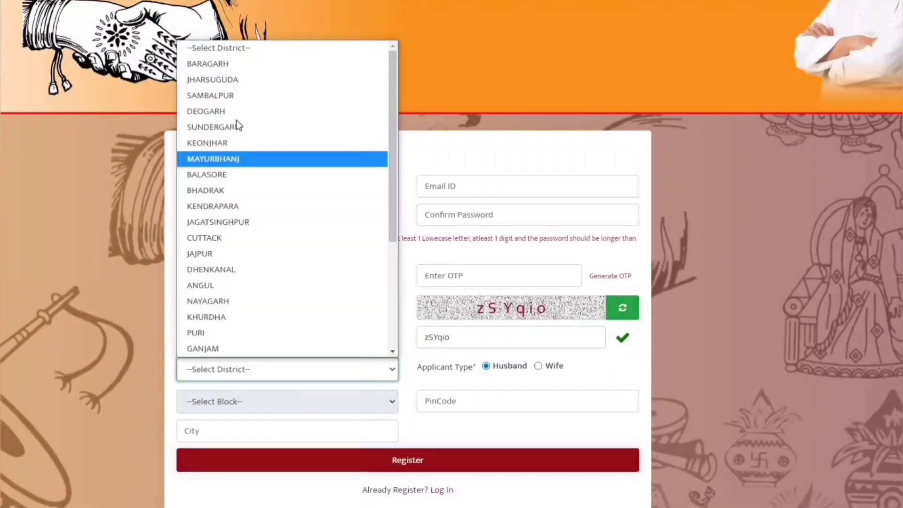
left_click(226, 175)
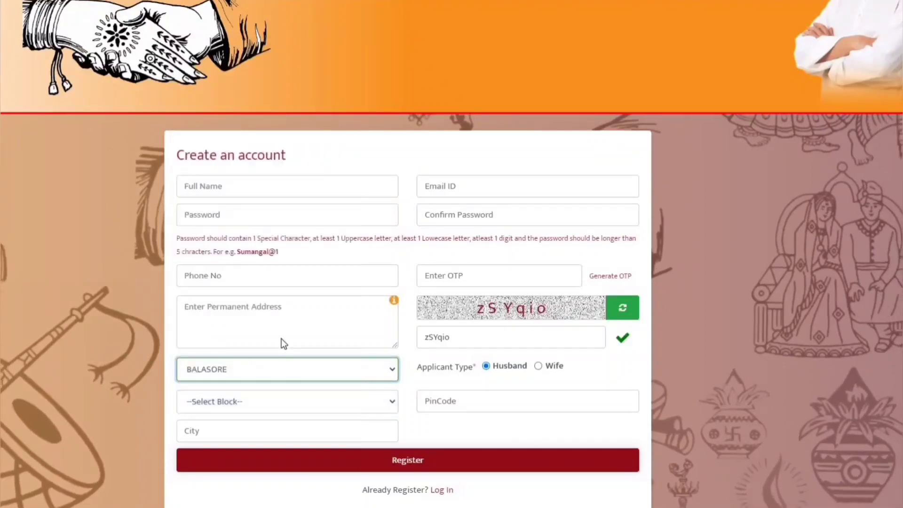
left_click(250, 401)
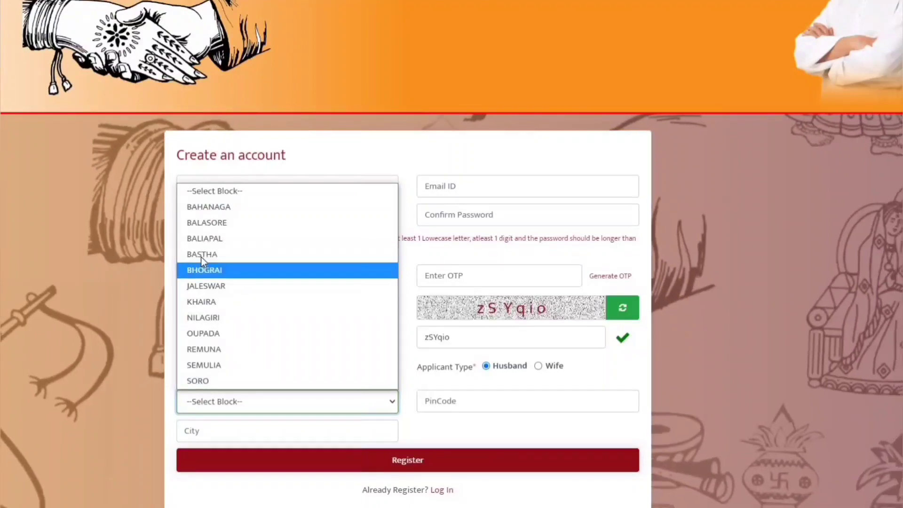
left_click(235, 256)
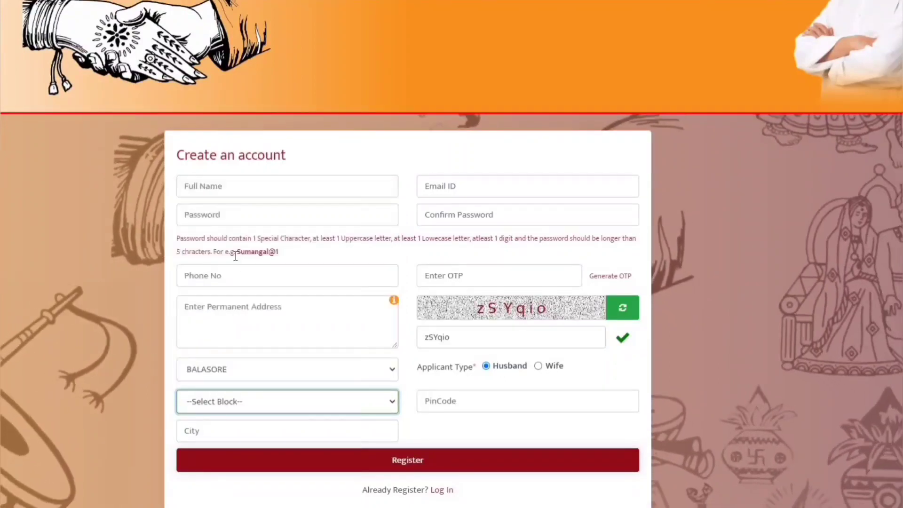
left_click(472, 405)
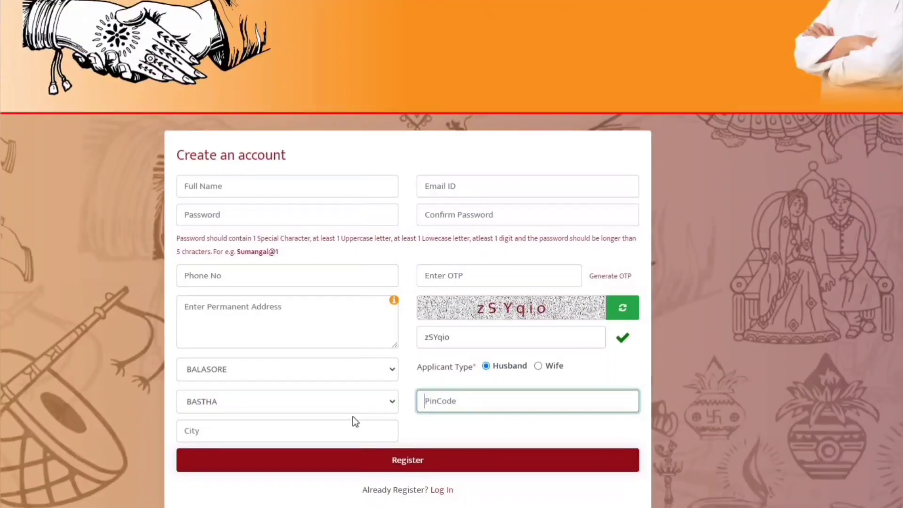
left_click(314, 426)
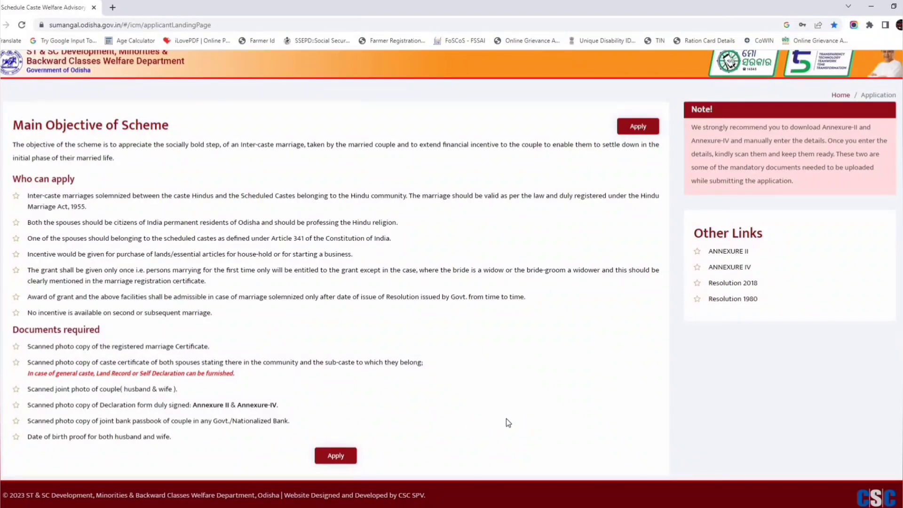
Download ANNEXURE_II.pdf from Other Links and open it from the download bar.
left_click(728, 255)
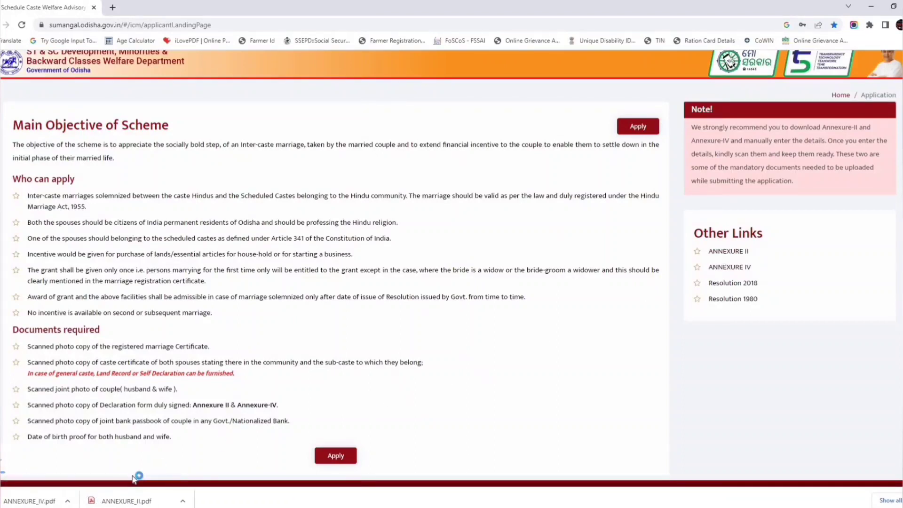
left_click(200, 502)
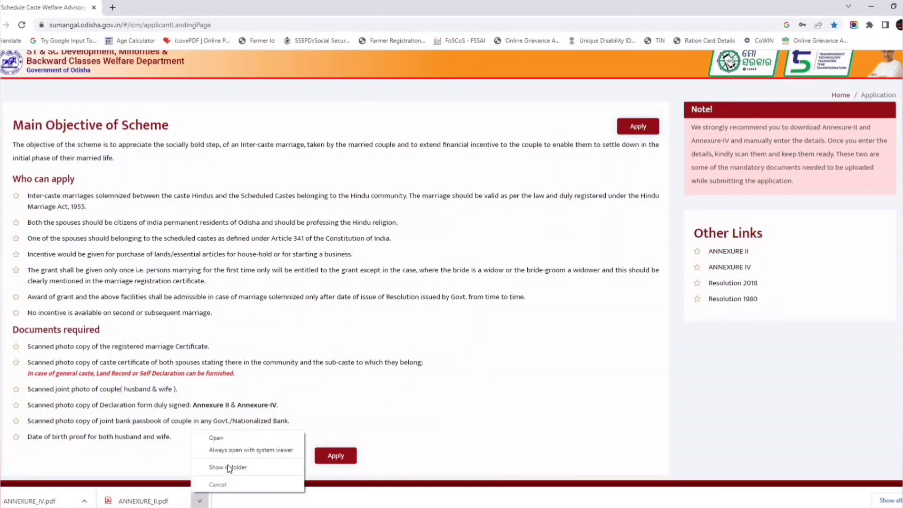
left_click(232, 439)
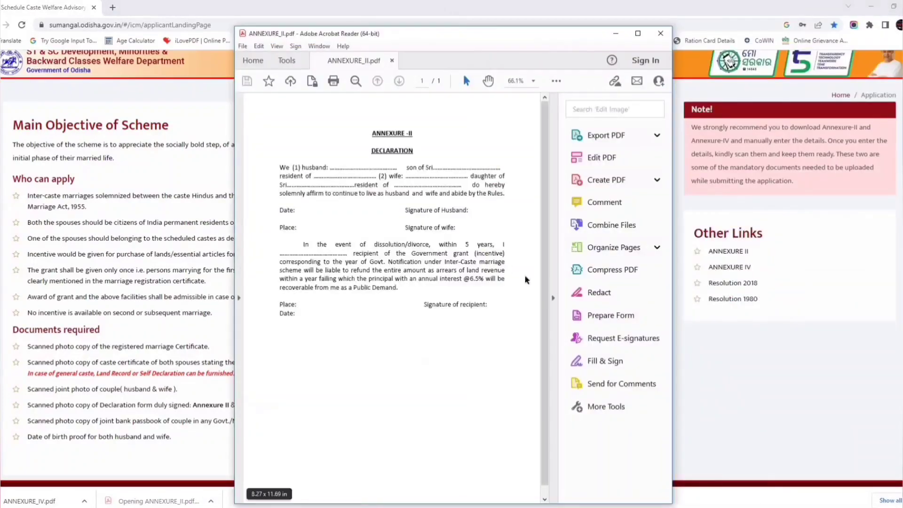
Maximize the Annexure-II declaration form in Acrobat Reader and scroll through it.
left_click(638, 38)
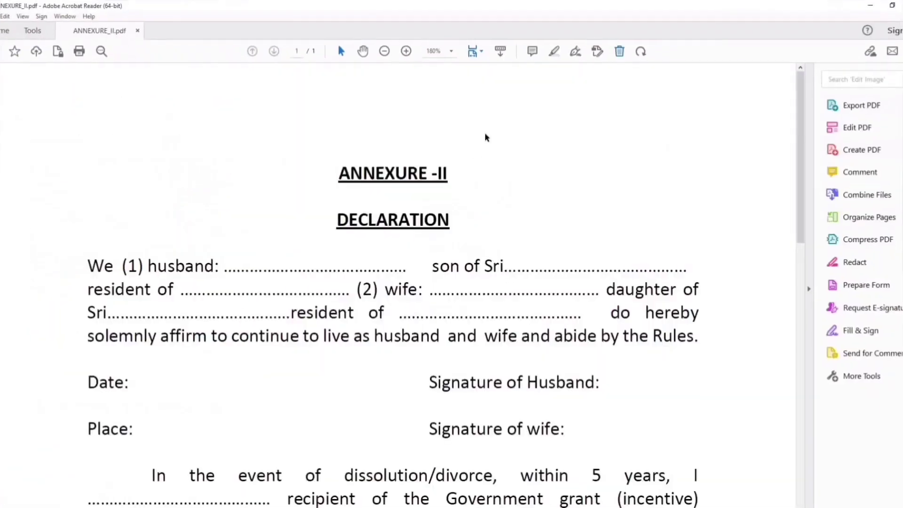
scroll(478, 274, "down", 5)
scroll(480, 275, "down", 2)
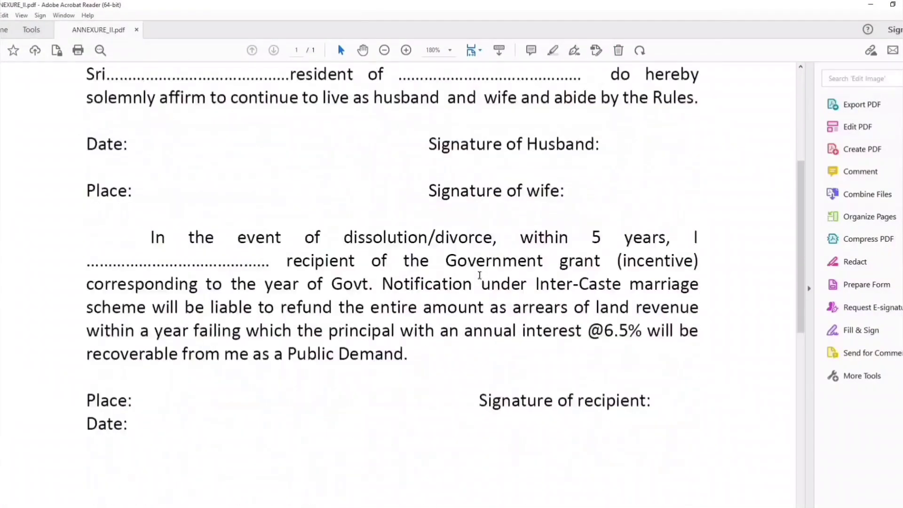
scroll(727, 90, "up", 4)
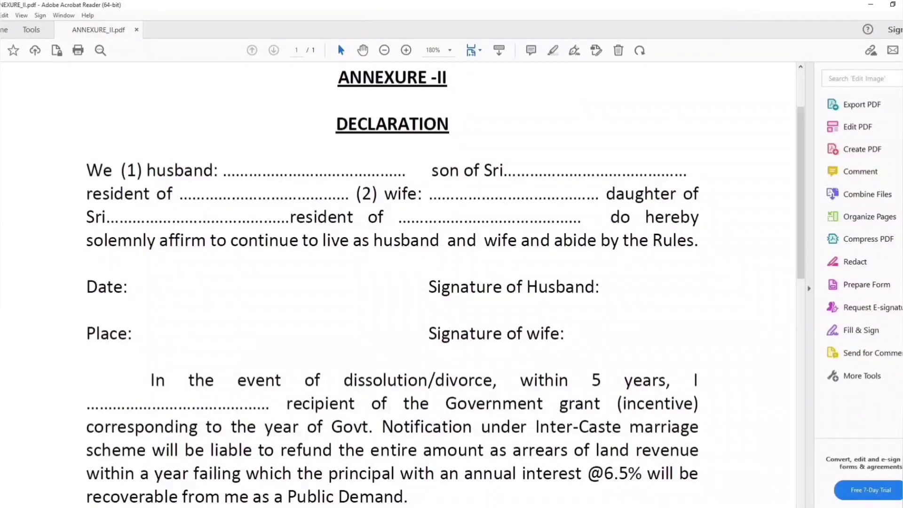
Open ANNEXURE_IV.pdf from Chrome's downloads, review it, and close the document.
key("alt+Tab")
left_click(84, 501)
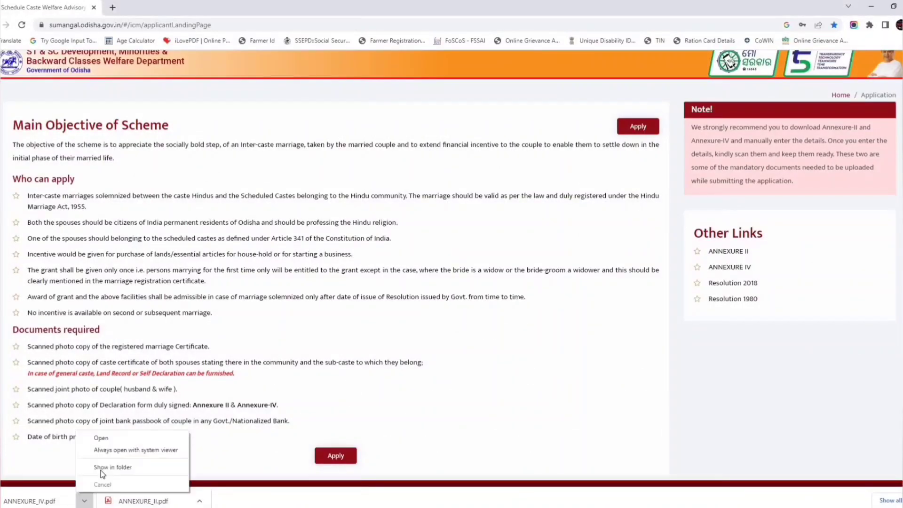
left_click(101, 438)
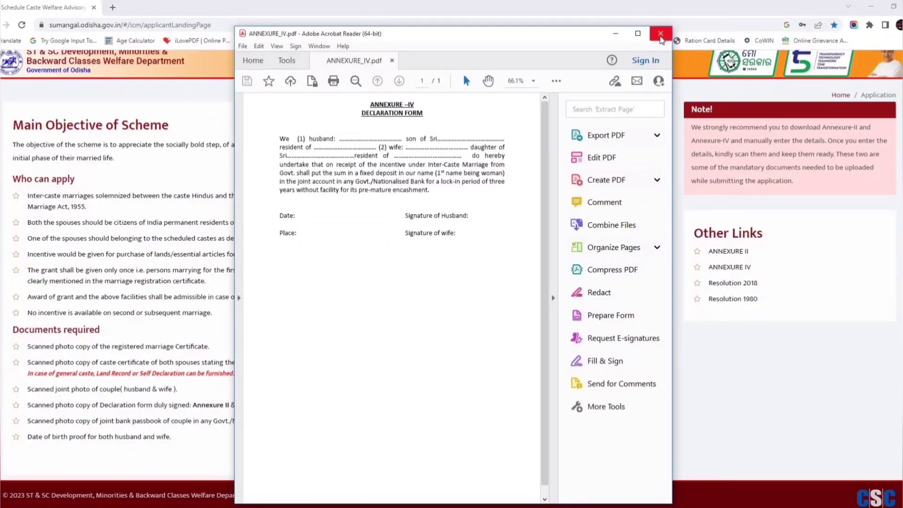
left_click(660, 37)
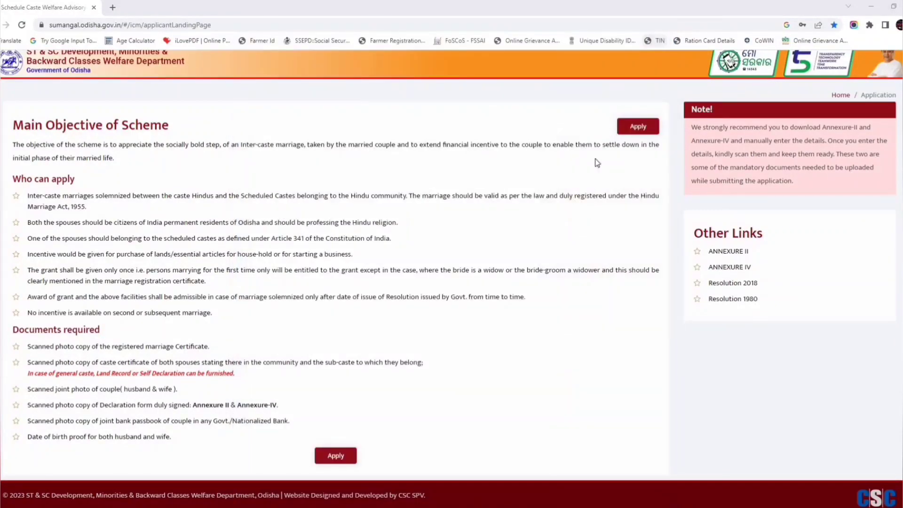
Start the application, fill the Aadhar and wife's name fields, and tick Same as Husband's Present Address.
left_click(337, 458)
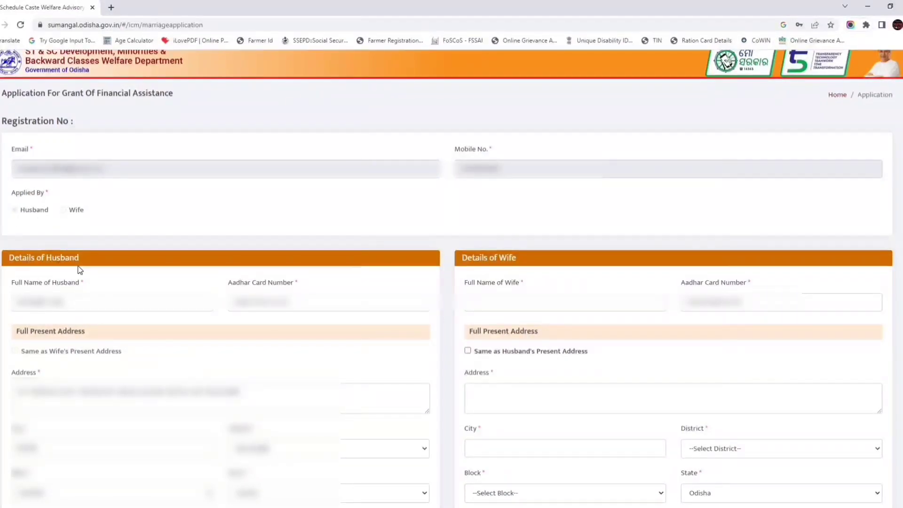
left_click(272, 307)
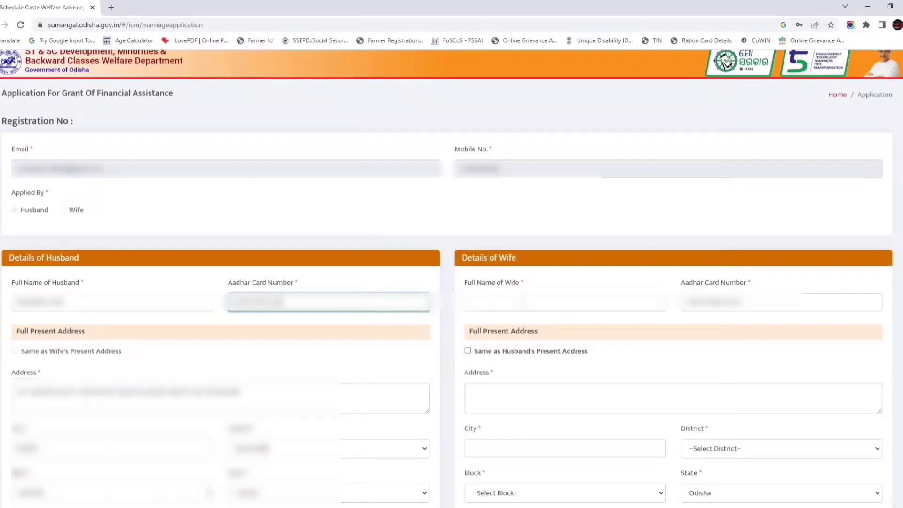
left_click(564, 302)
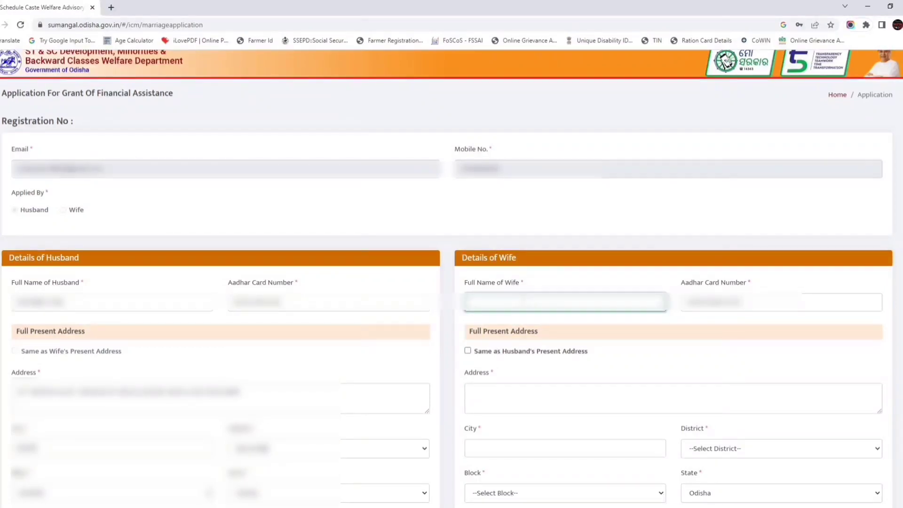
left_click(780, 302)
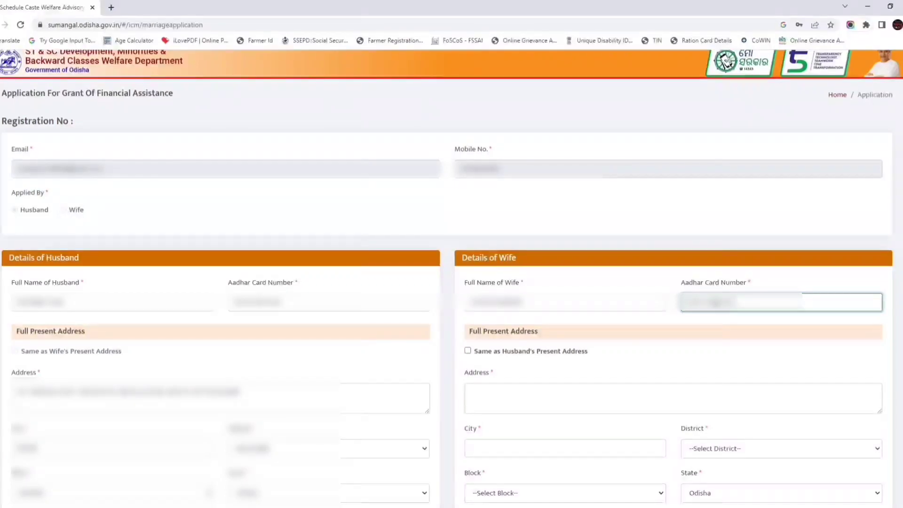
scroll(296, 311, "down", 5)
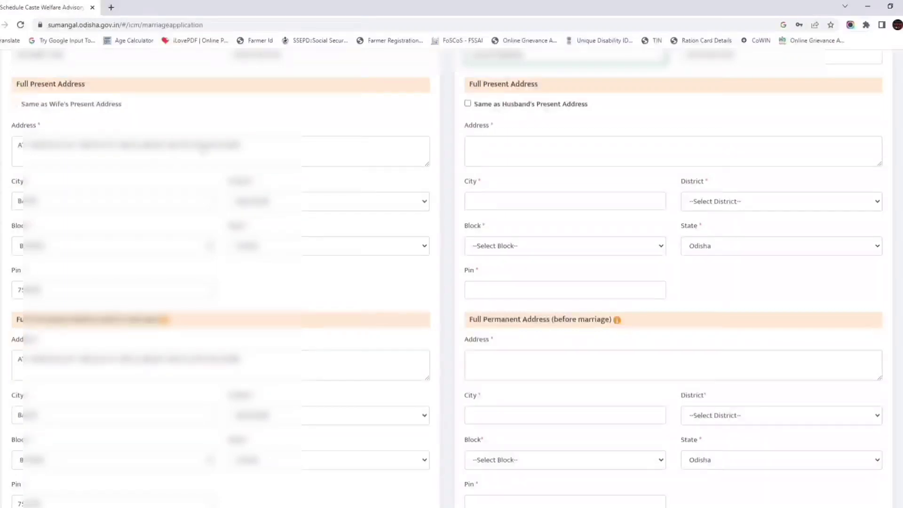
left_click(468, 103)
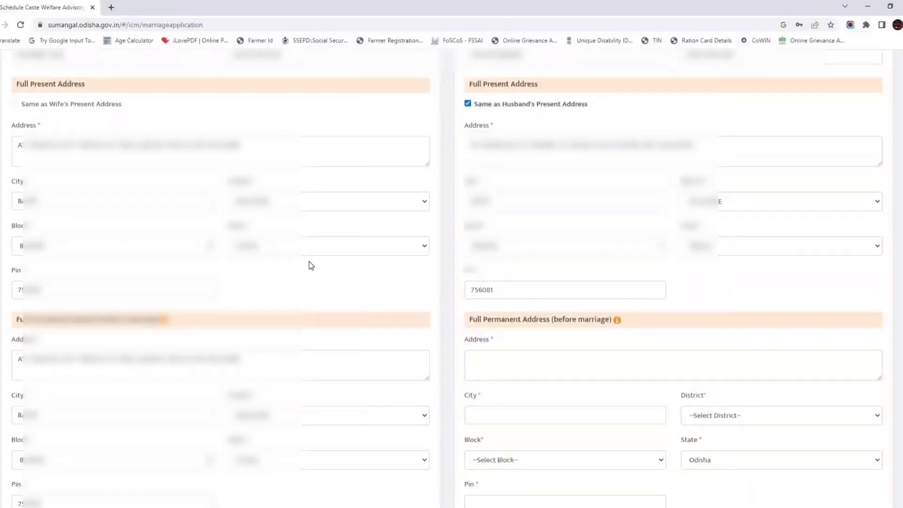
Enter the wife's permanent address and city.
scroll(311, 266, "down", 3)
scroll(309, 263, "down", 2)
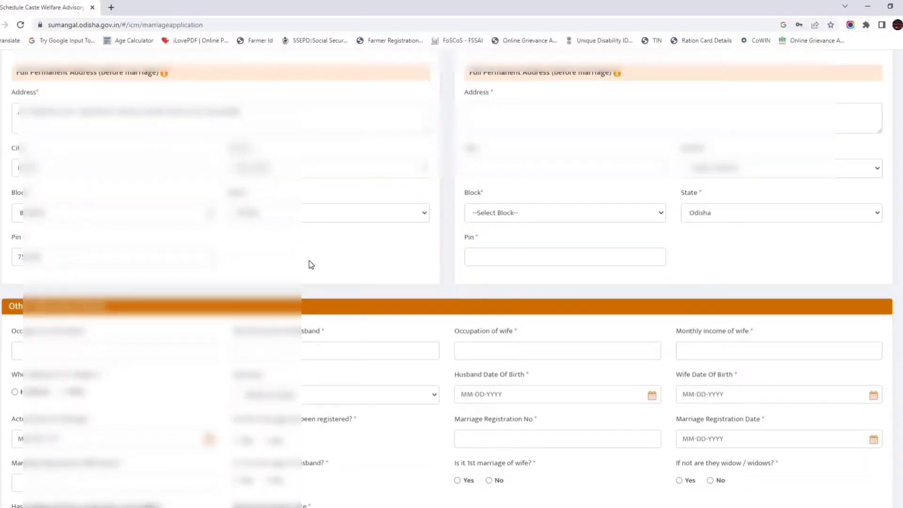
left_click(522, 118)
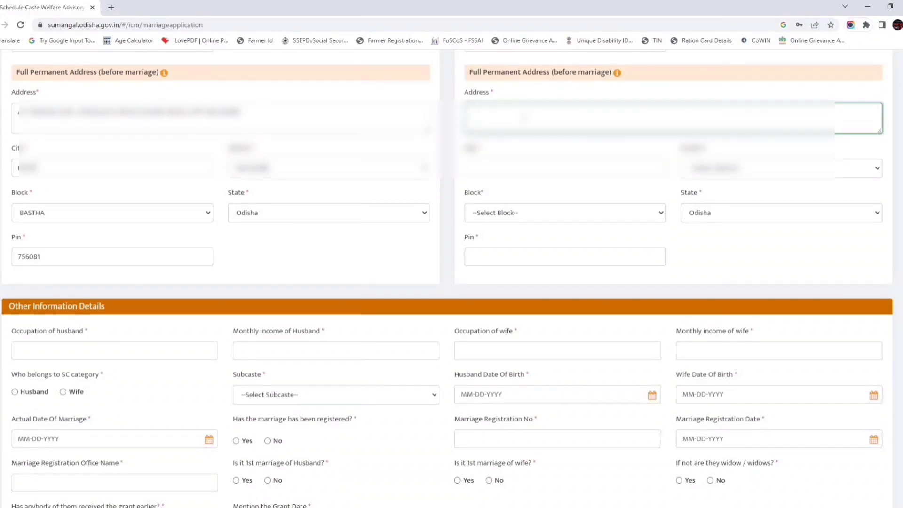
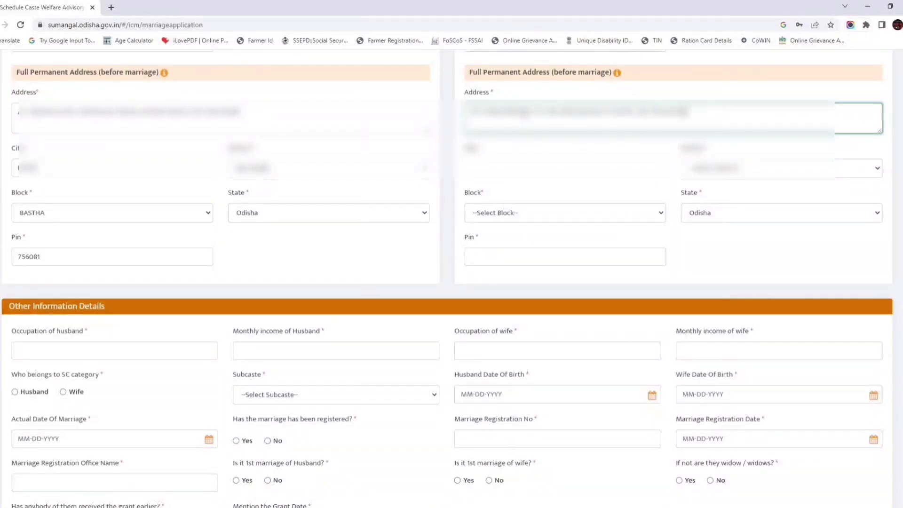
left_click(526, 168)
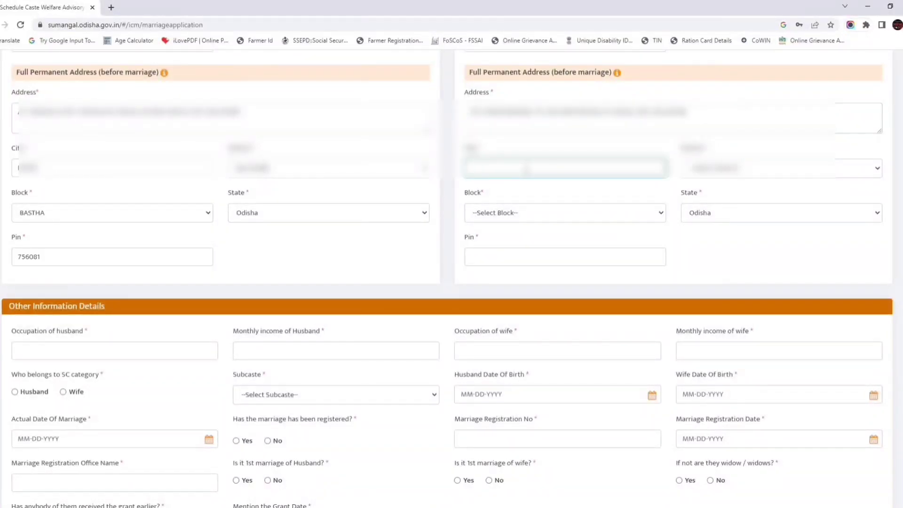
type("Balas")
Pick the wife's permanent district, set block BASTHA, and enter her pin code.
left_click(724, 173)
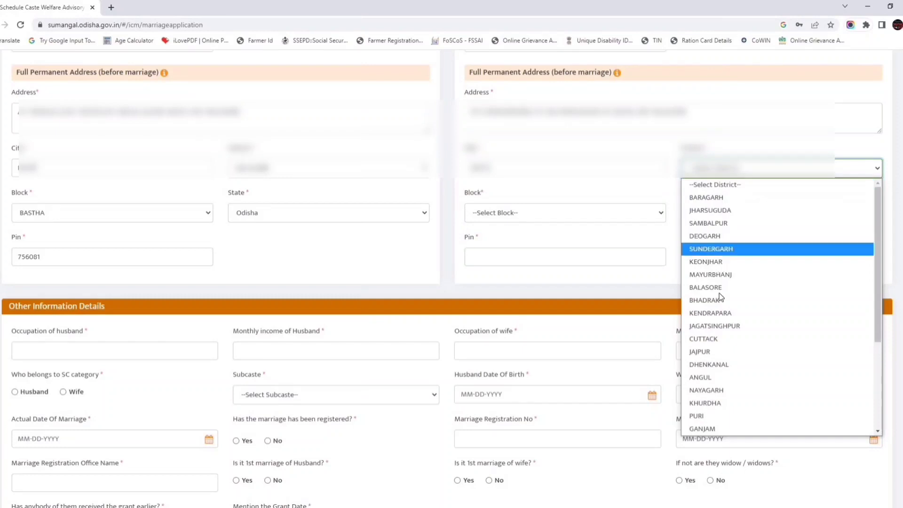
scroll(719, 357, "down", 3)
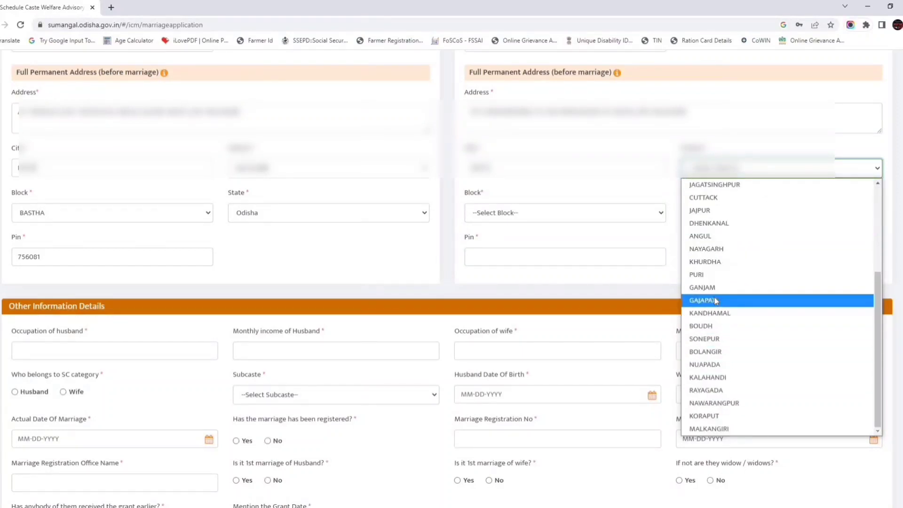
key("b")
key("b")
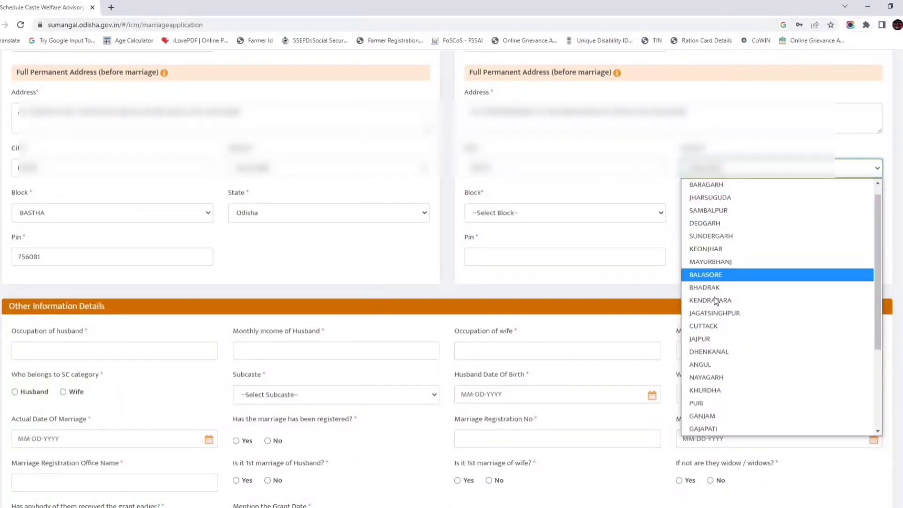
key("Return")
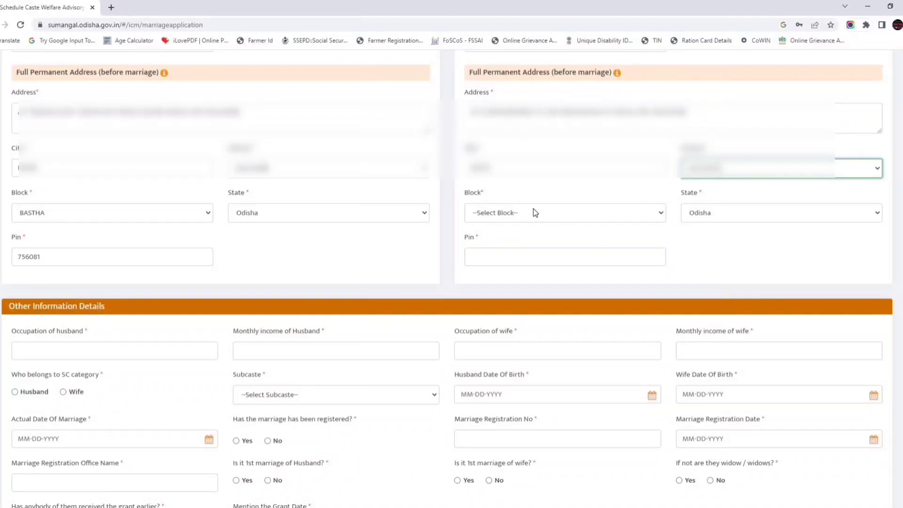
left_click(534, 213)
left_click(518, 280)
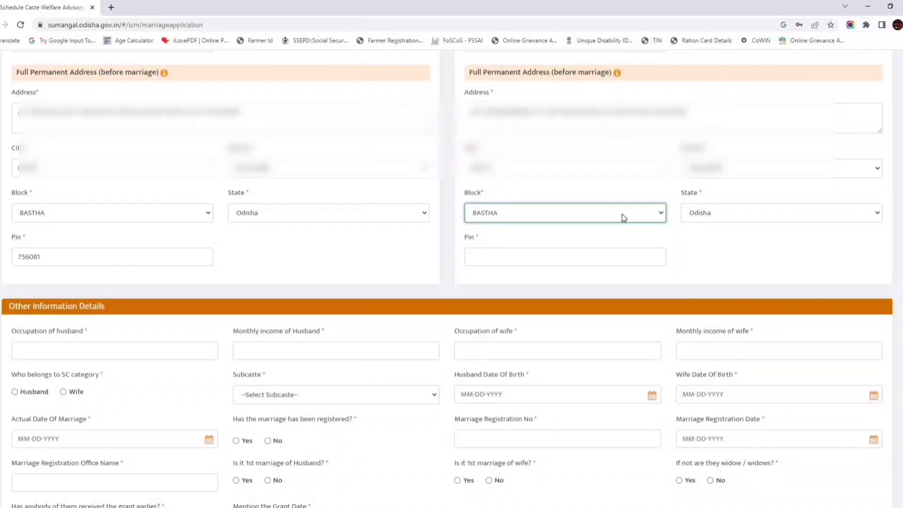
left_click(550, 257)
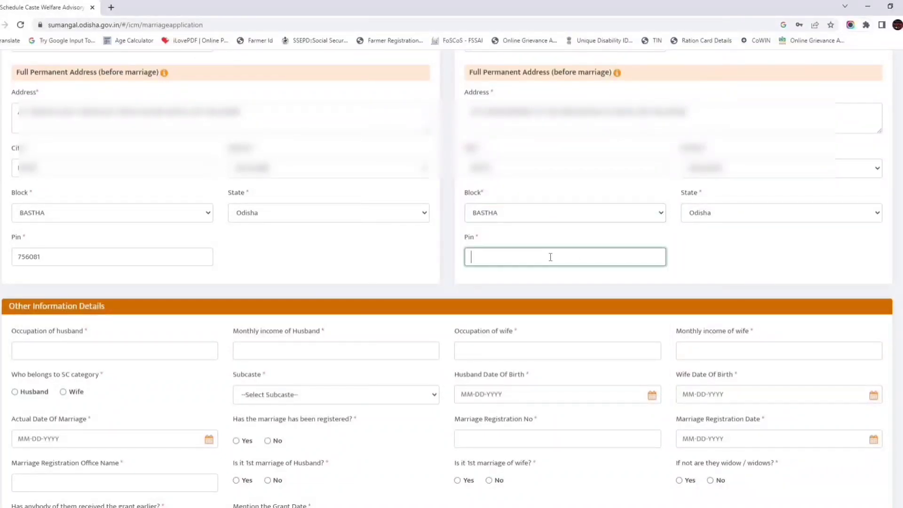
type("756029")
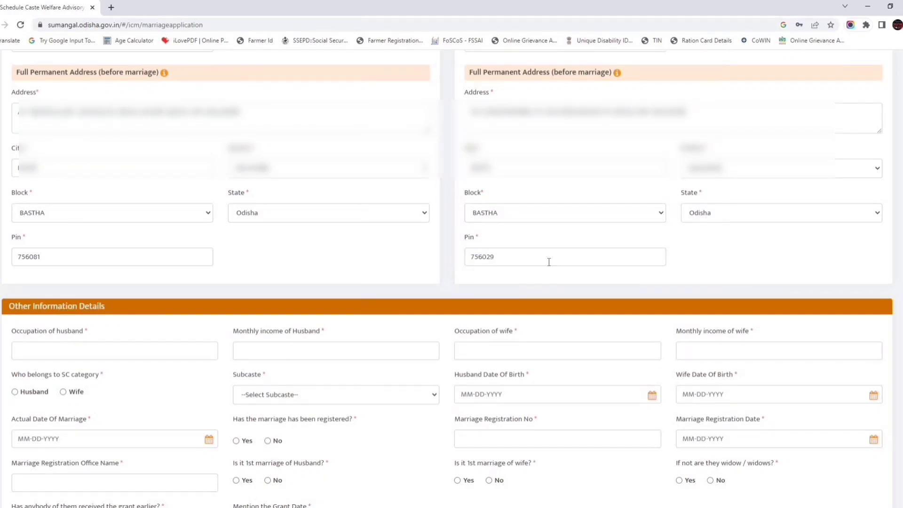
scroll(549, 261, "down", 4)
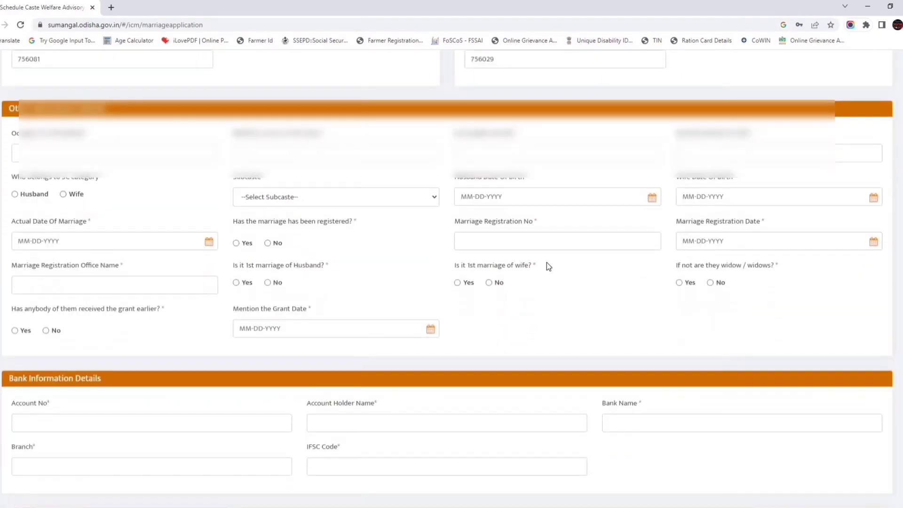
Enter husband CULTIVATION with income 5000 and wife HOUSE WIFE with income 0, and select Husband as SC.
scroll(546, 262, "down", 1)
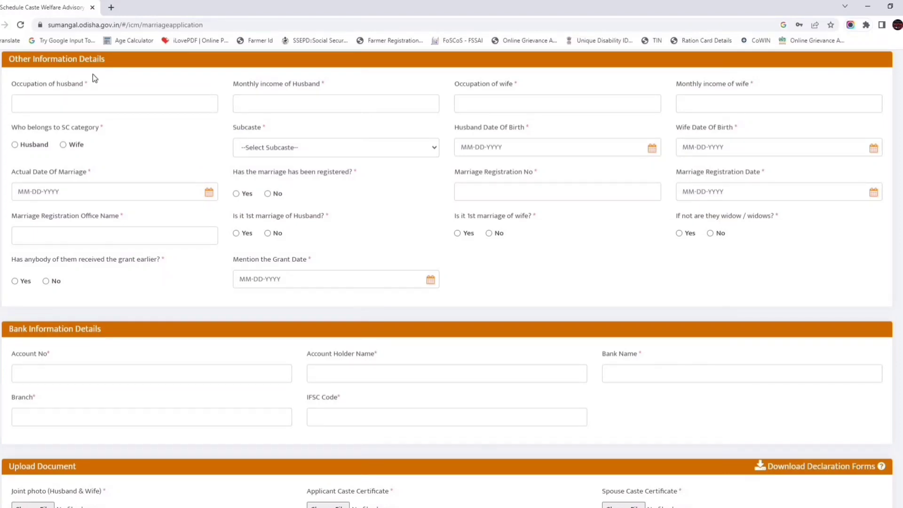
left_click(49, 105)
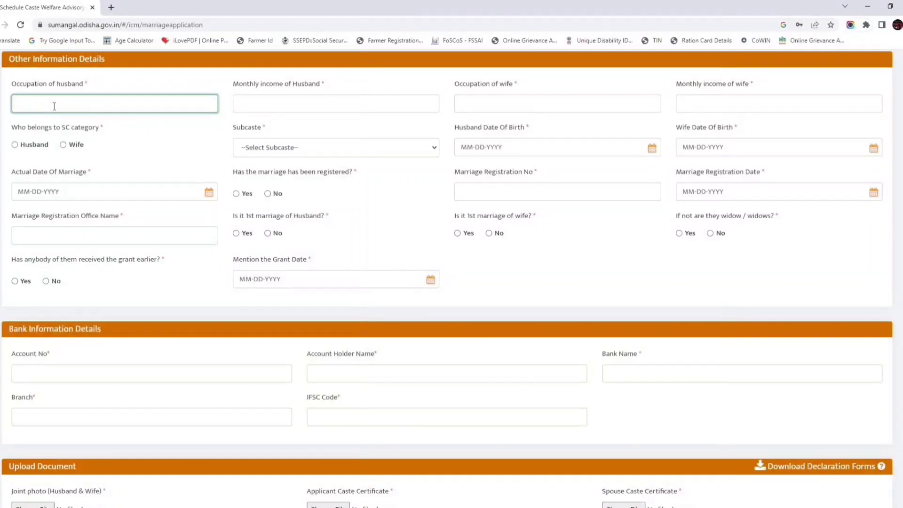
type("CULTIVATION")
left_click(262, 106)
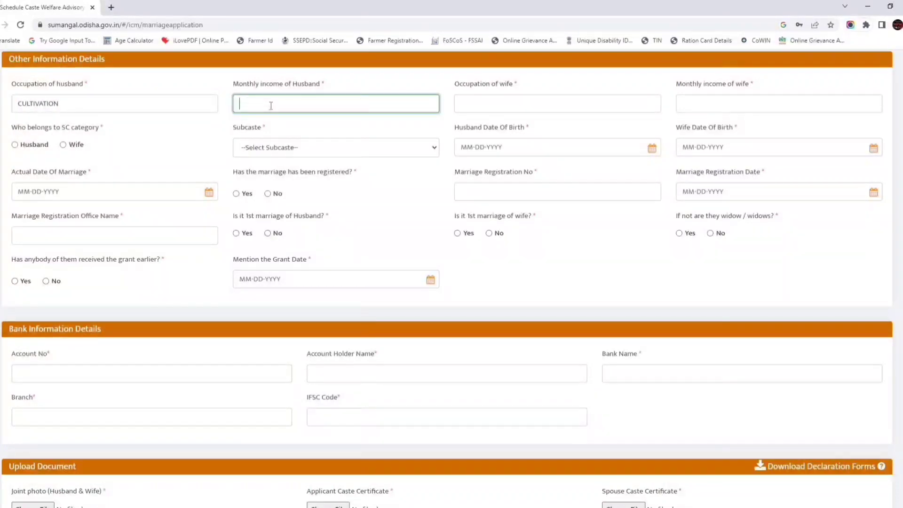
type("5000")
left_click(507, 106)
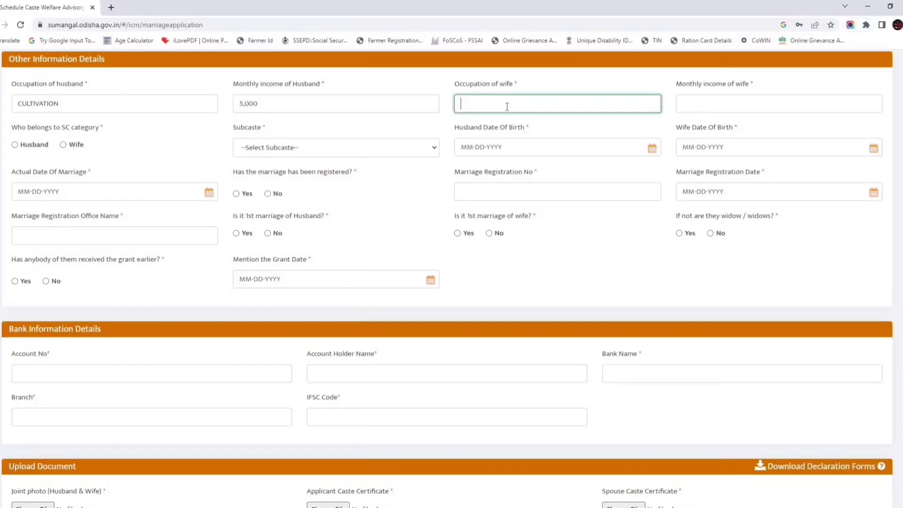
type("HOUSE WIFE")
left_click(711, 103)
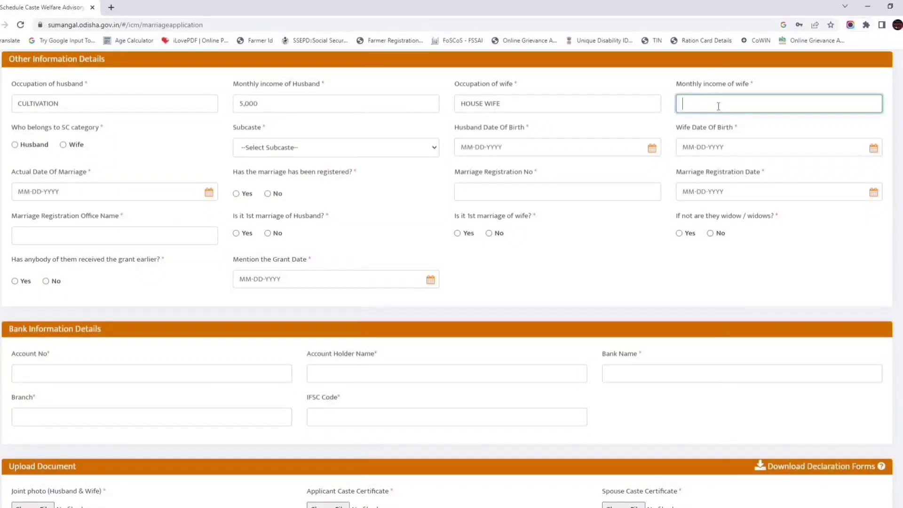
type("0")
left_click(16, 145)
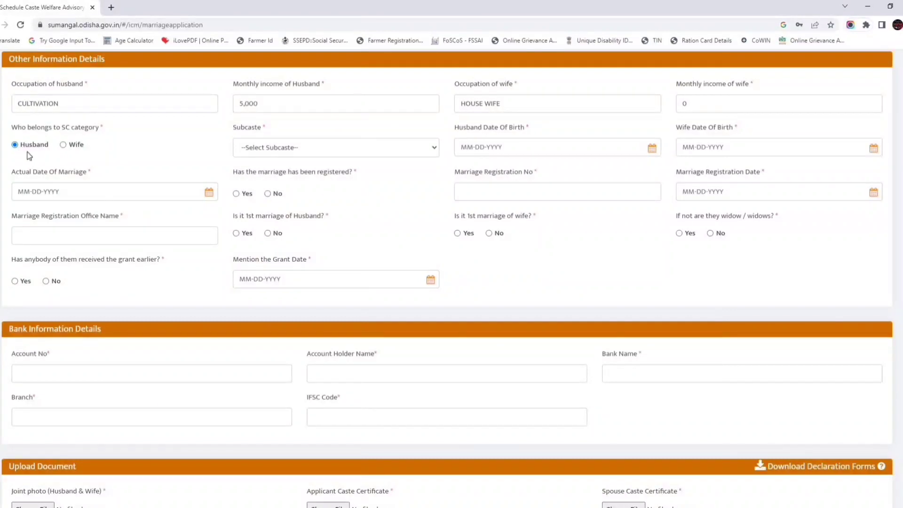
Choose subcaste Dhoba, Dhobi, Rajak, Rajaka and set the husband's birth date to 05-15-1993.
left_click(293, 150)
type("dho")
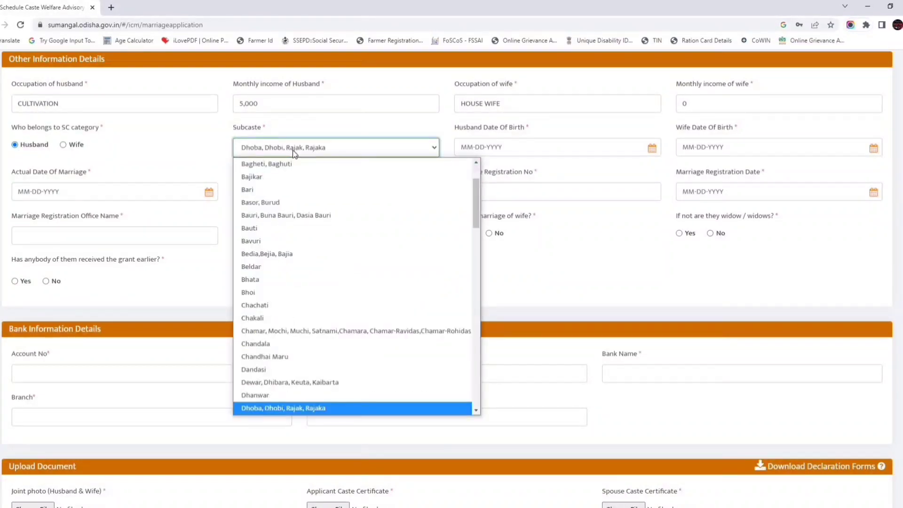
key("Return")
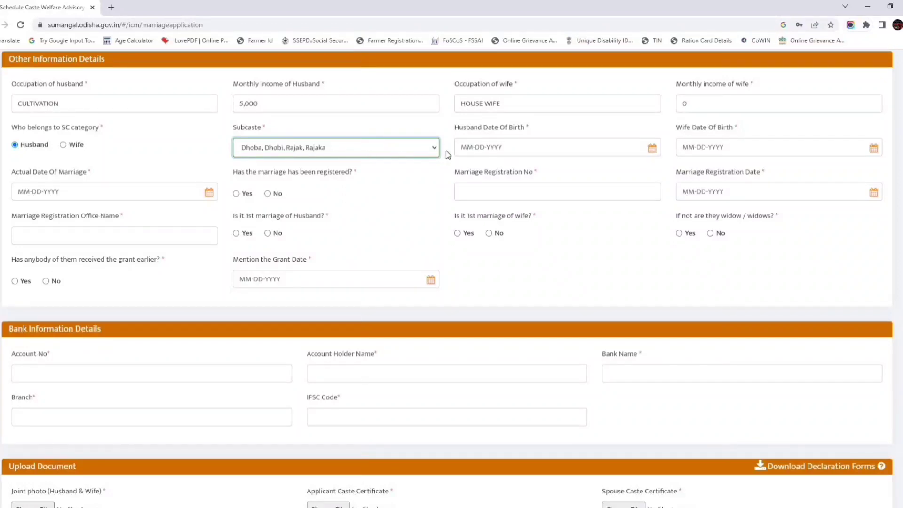
left_click(463, 149)
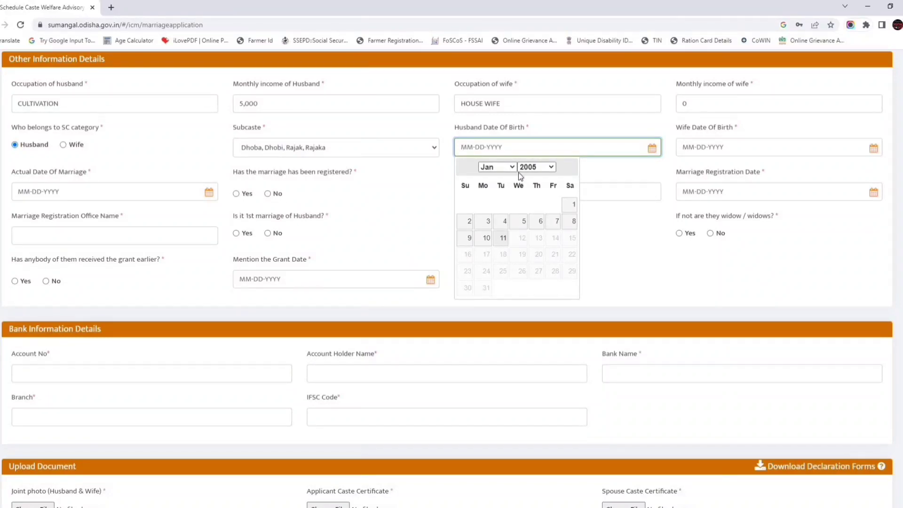
left_click(548, 167)
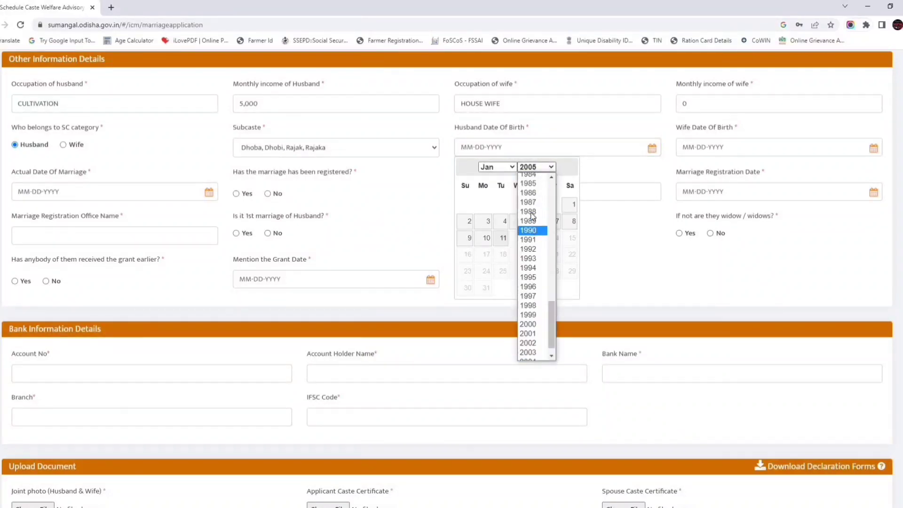
left_click(528, 242)
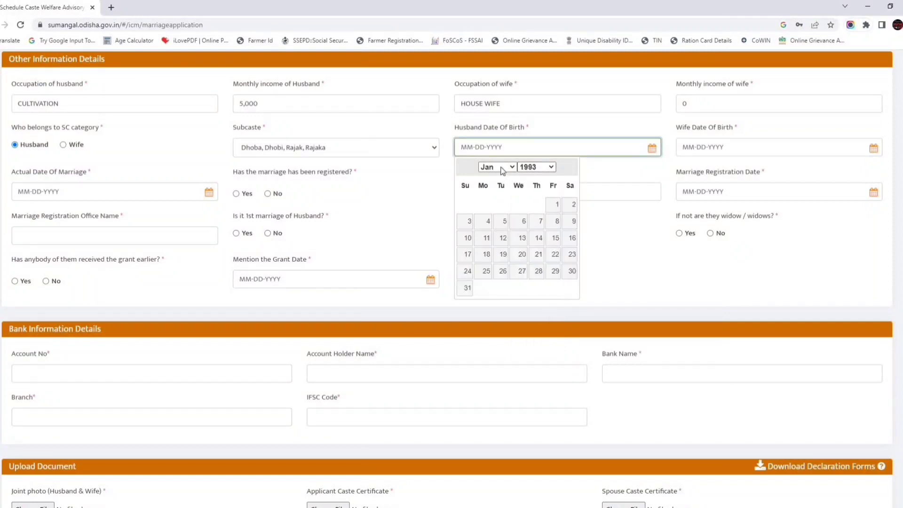
left_click(497, 167)
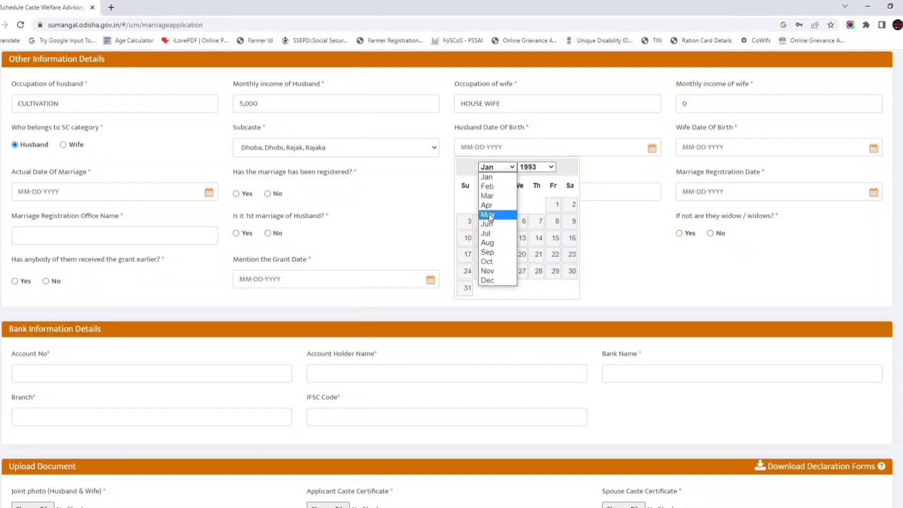
left_click(489, 214)
left_click(571, 238)
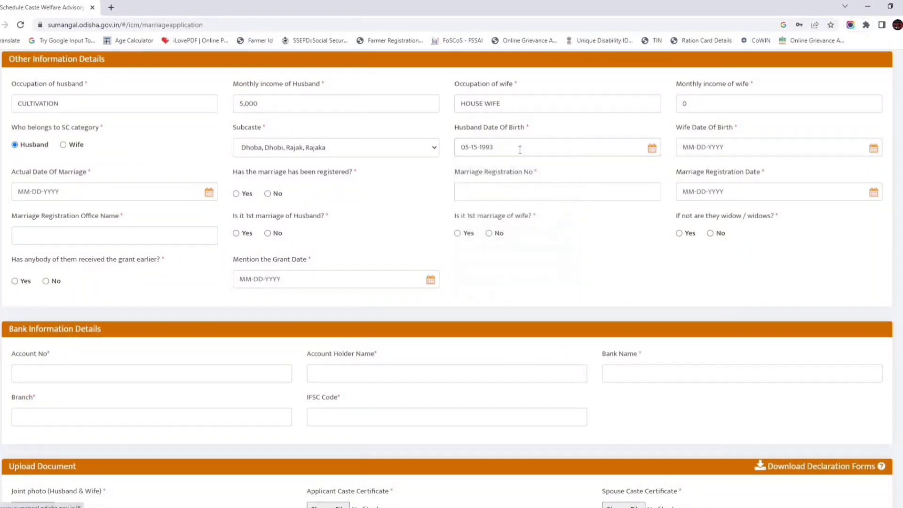
Set the wife's birth date to 06-01-1996 and the marriage date to 06-19-2014.
left_click(684, 150)
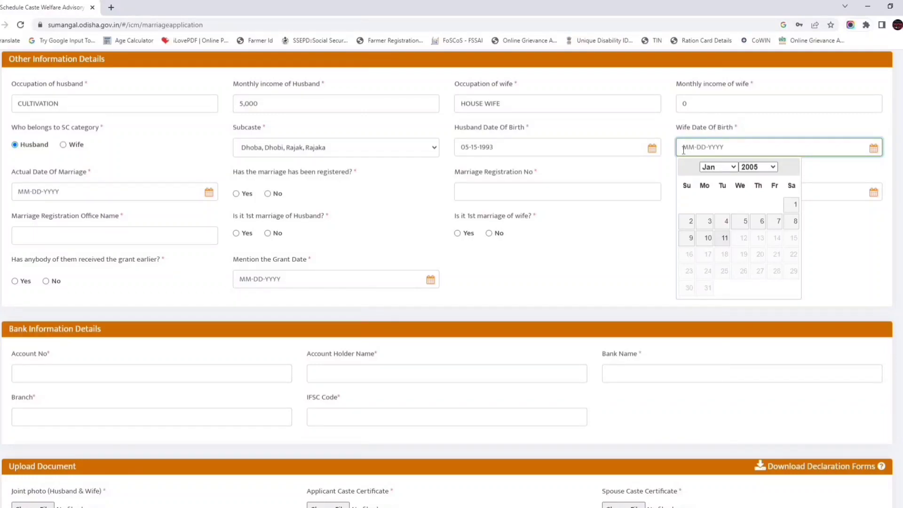
left_click(794, 204)
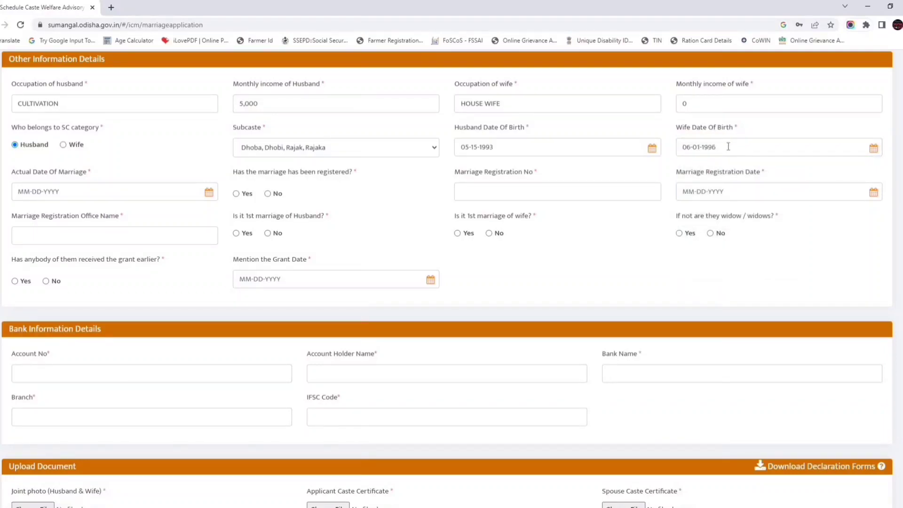
left_click(19, 194)
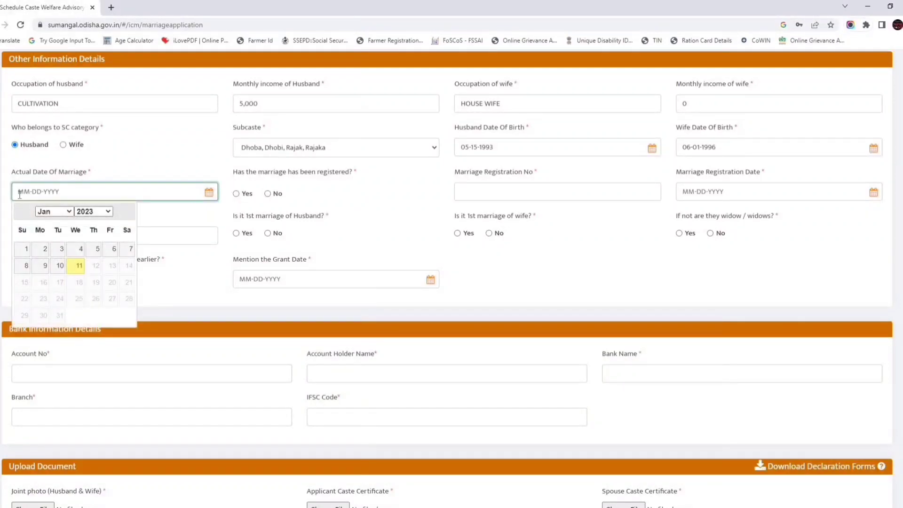
left_click(93, 211)
left_click(90, 311)
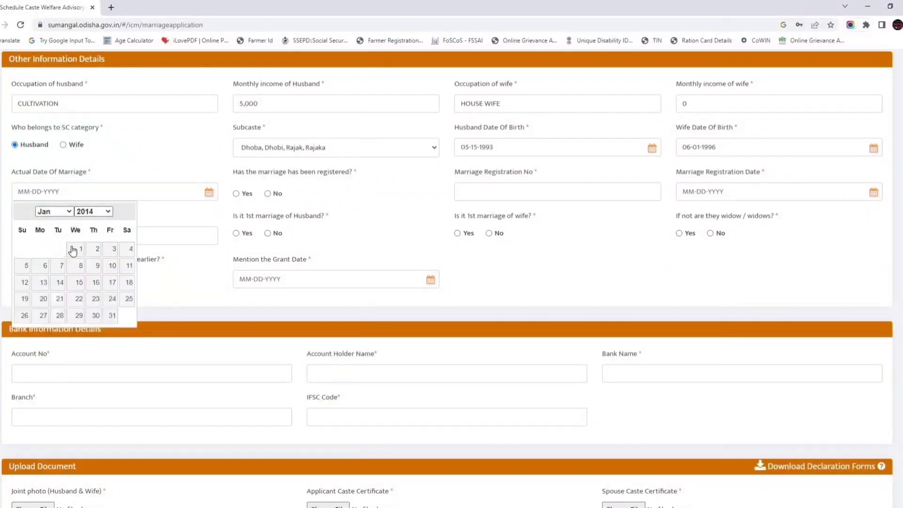
left_click(51, 211)
left_click(51, 266)
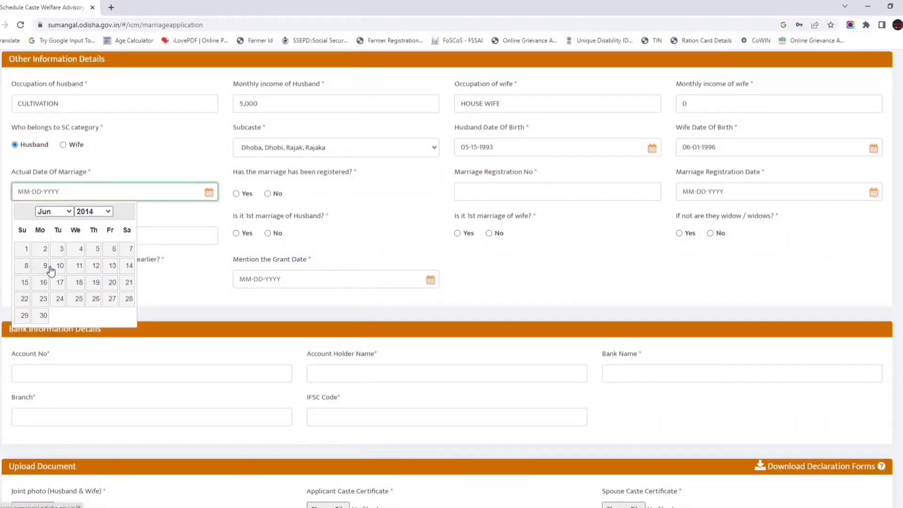
left_click(95, 283)
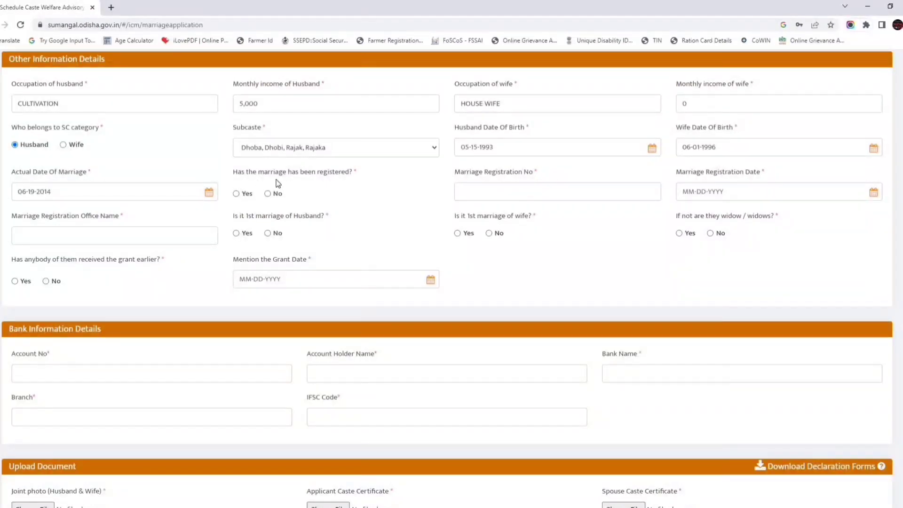
Mark the marriage registered, enter its registration number, date 01-05-2023 and the BASTA registration office.
left_click(235, 193)
left_click(480, 193)
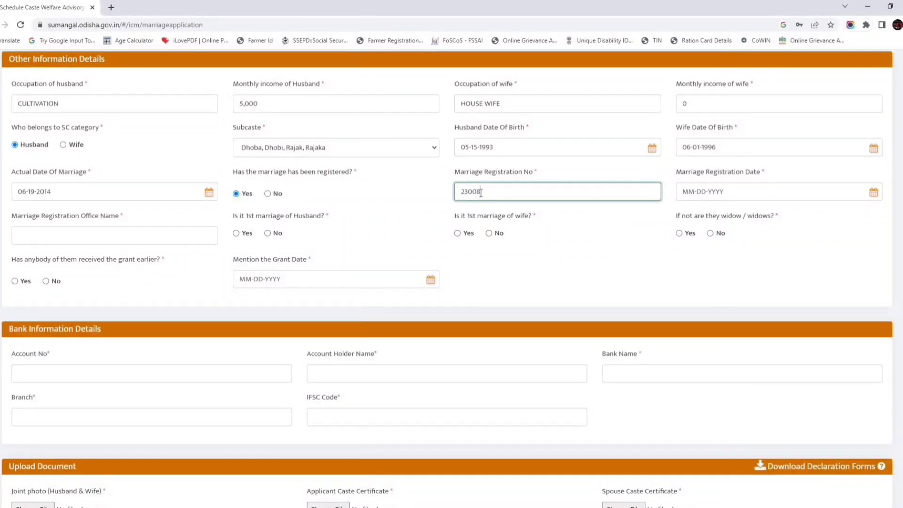
left_click(683, 193)
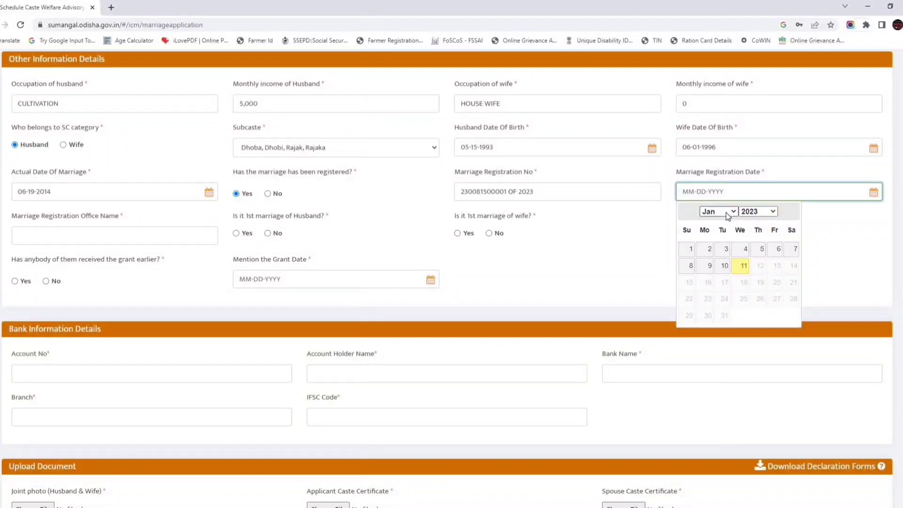
left_click(760, 250)
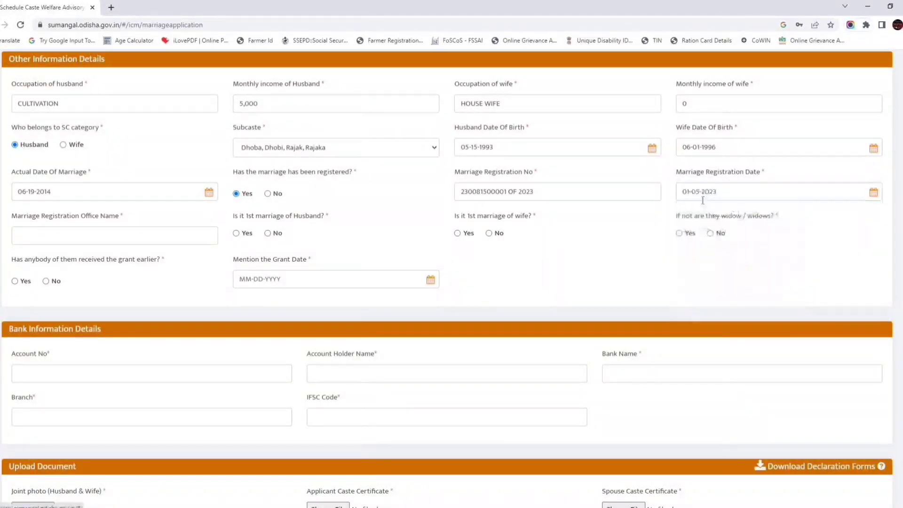
left_click(64, 237)
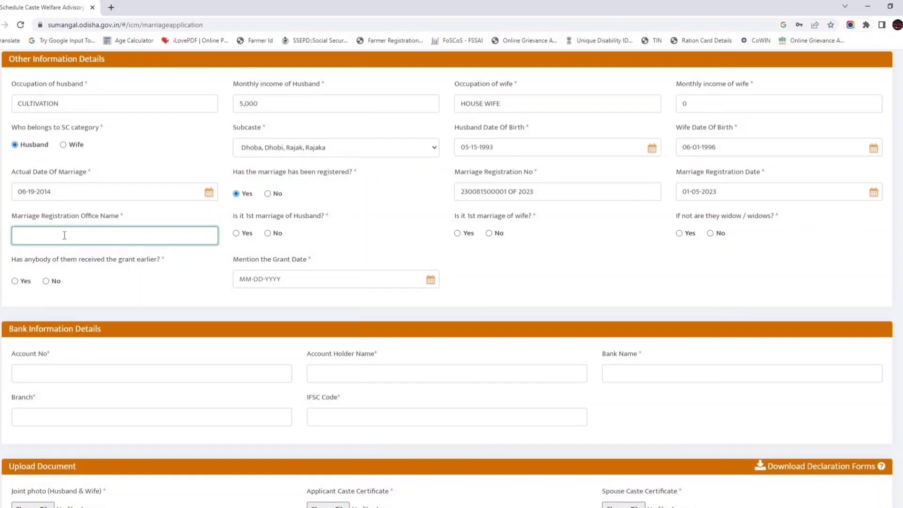
type("OFFICE OF THE MARRIAGE")
type("OFFICER")
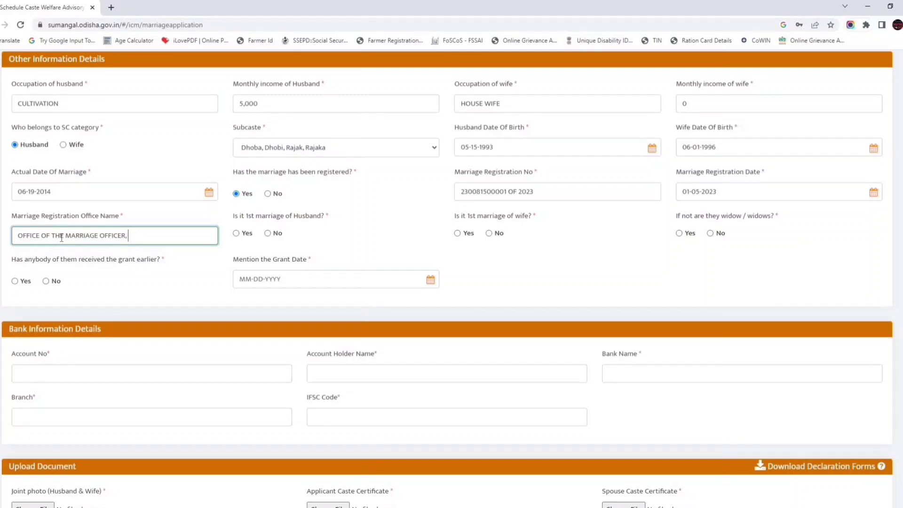
type(", BASTA")
Answer Yes to both first-marriage questions and No to the widow and prior-grant questions.
left_click(247, 235)
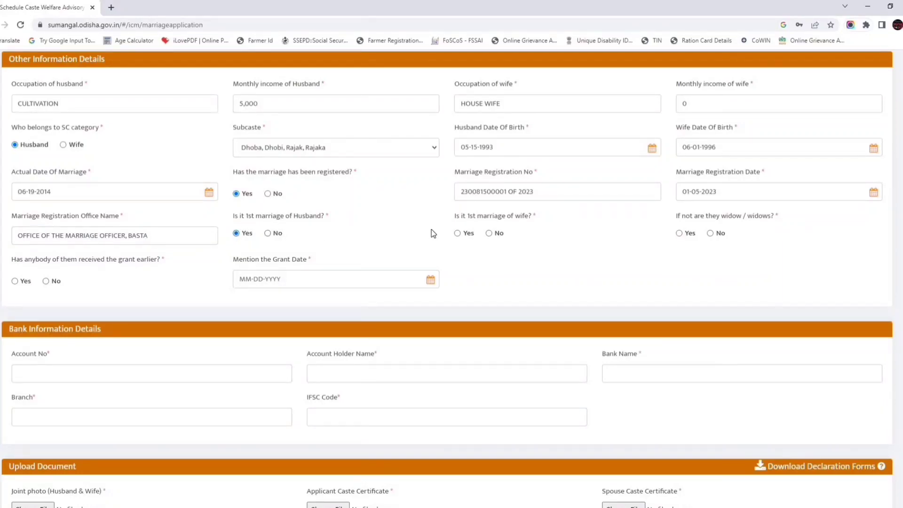
left_click(456, 234)
left_click(709, 233)
left_click(46, 281)
scroll(303, 284, "down", 4)
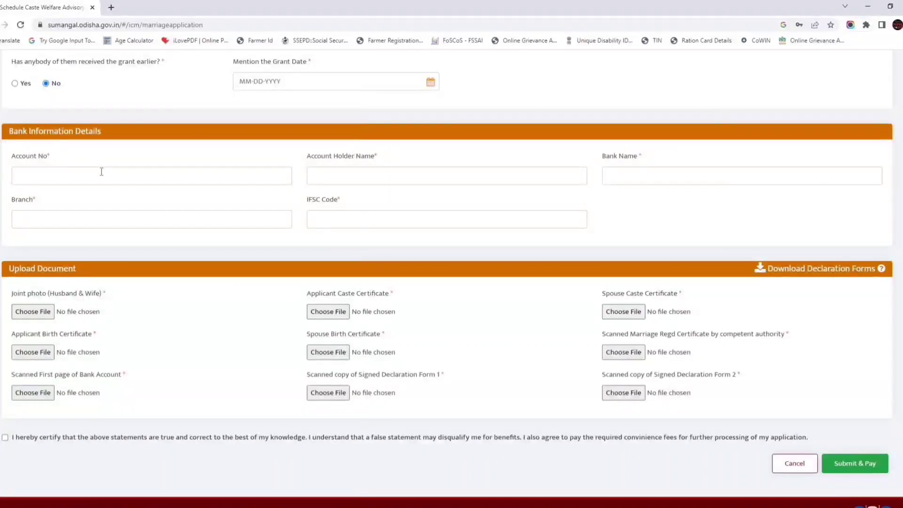
Paste the bank account number and the account holder's name into their fields.
left_click(101, 172)
key("ctrl+v")
left_click(333, 177)
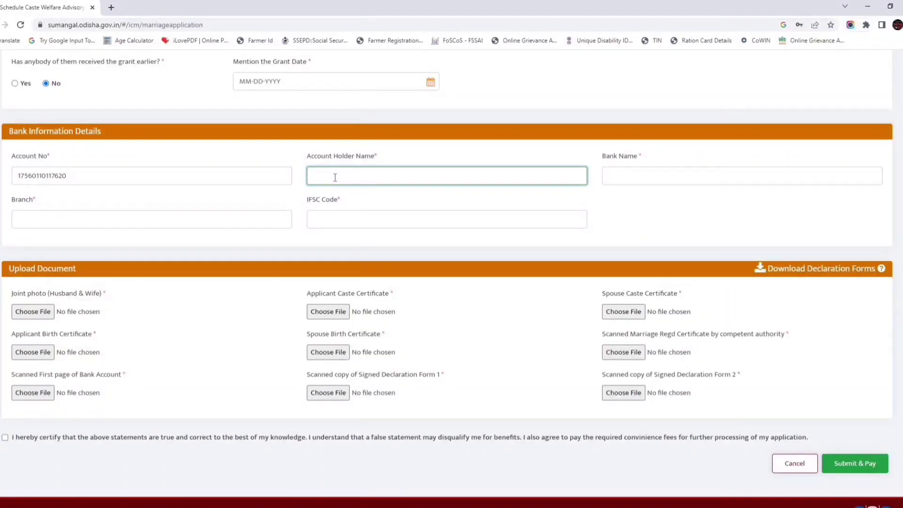
Enter bank name UCO BANK, branch JAMSULI and IFSC code UCBA0001756.
left_click(640, 177)
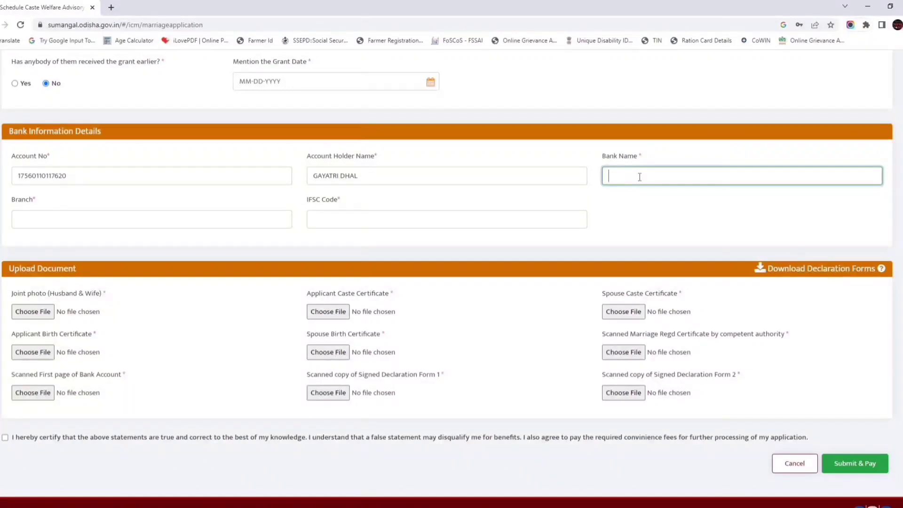
type("UCO BANK")
left_click(133, 222)
type("JAMS")
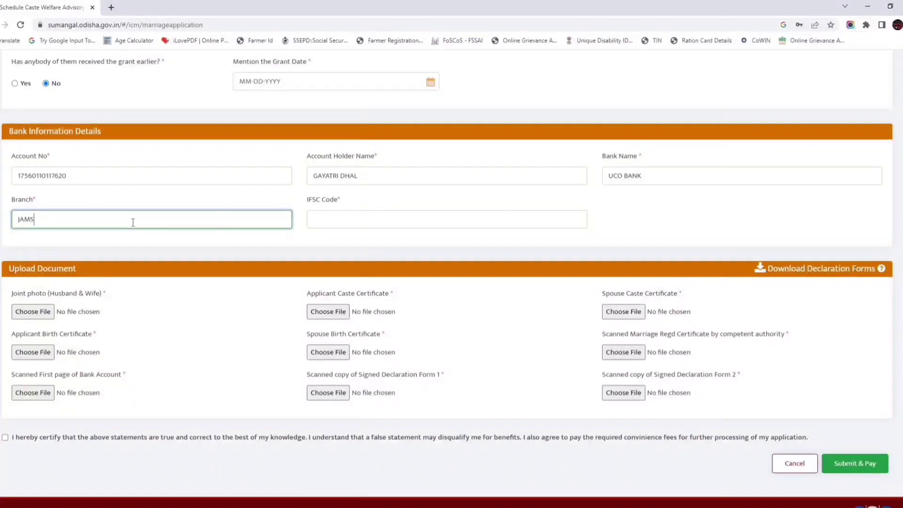
type("ULI")
left_click(328, 220)
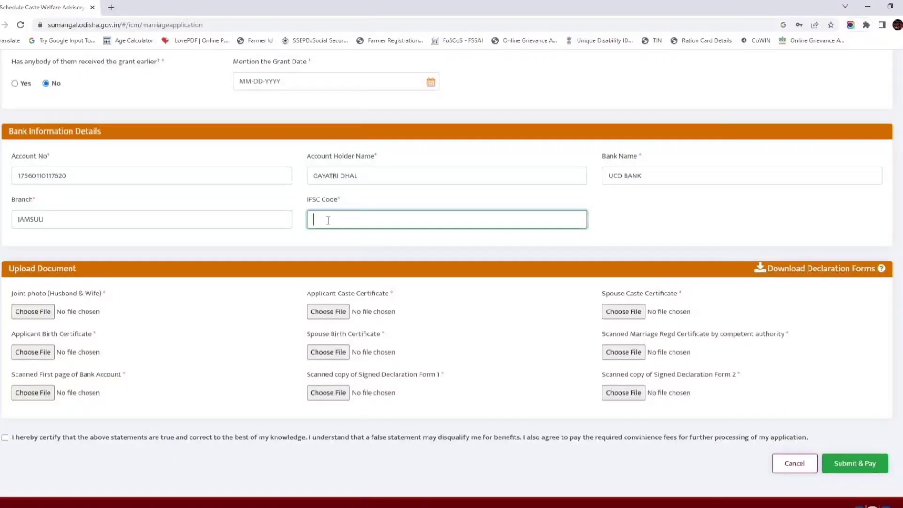
type("UCBA0001756")
left_click(381, 235)
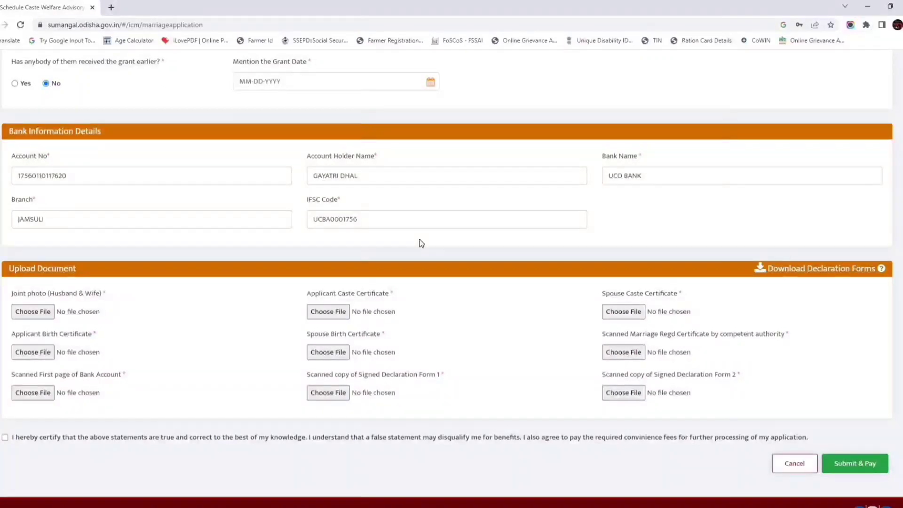
scroll(420, 243, "down", 1)
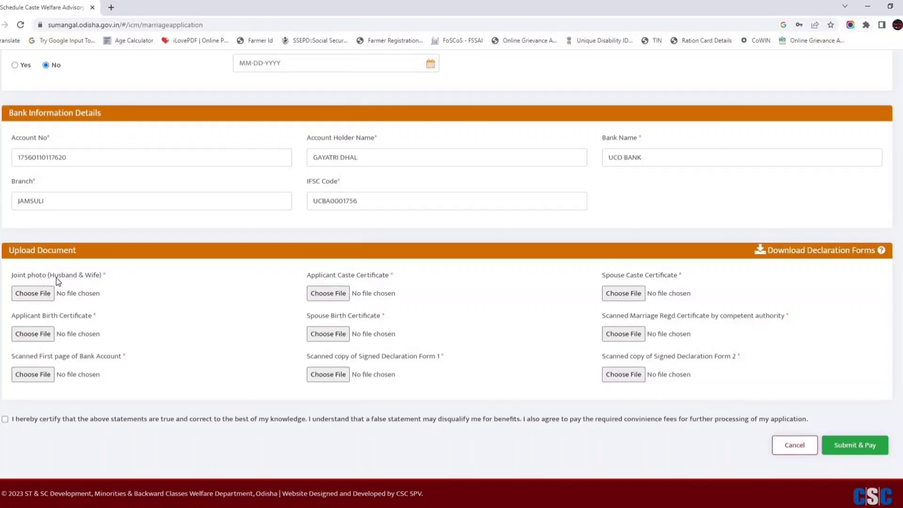
Attach photo.jpg as the joint photo and H matric as the applicant's birth certificate.
left_click(31, 294)
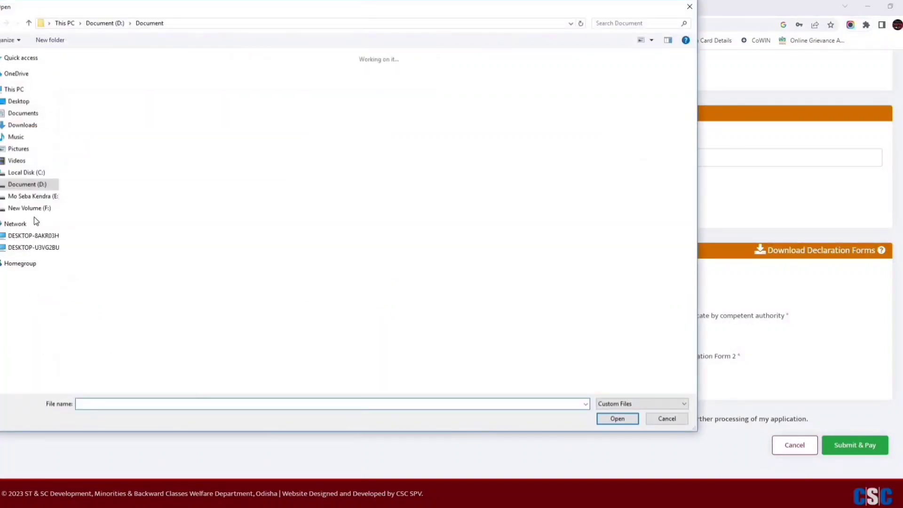
double_click(93, 77)
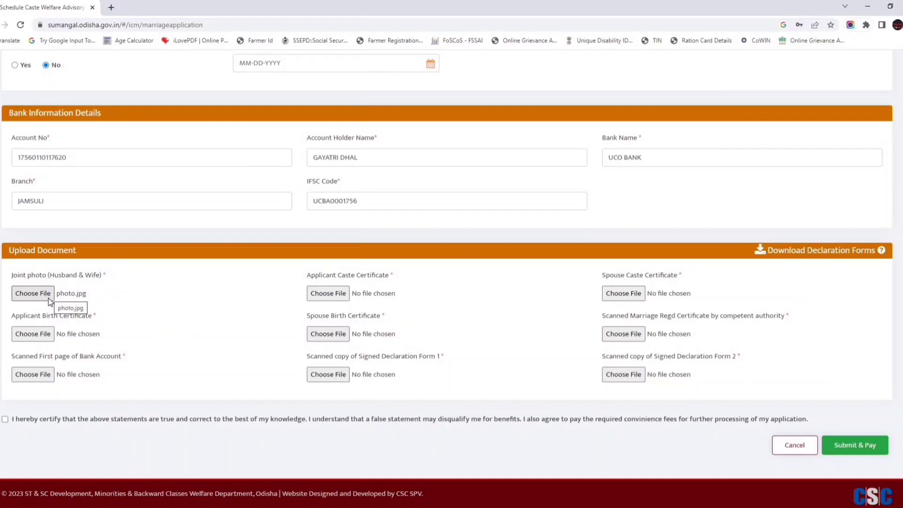
left_click(34, 334)
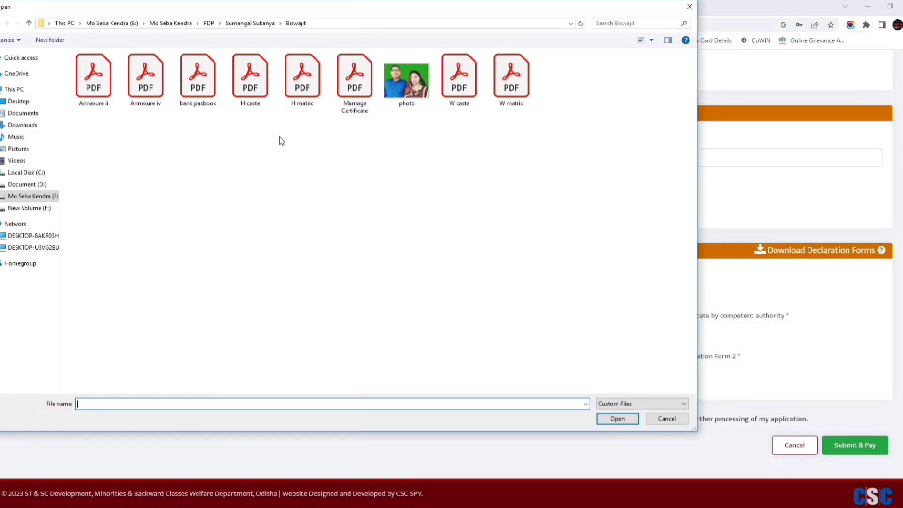
double_click(302, 80)
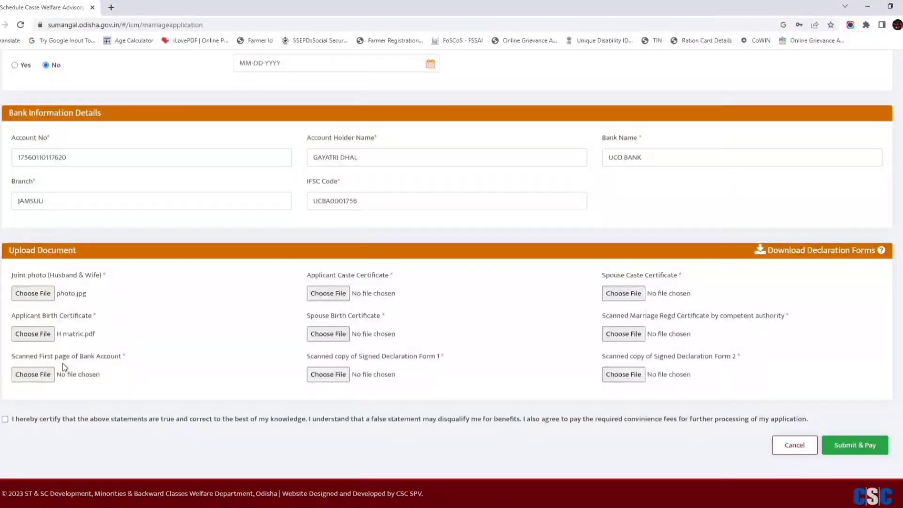
Attach bank pasbook.pdf as the bank account first page and H caste.pdf as applicant caste certificate.
left_click(33, 374)
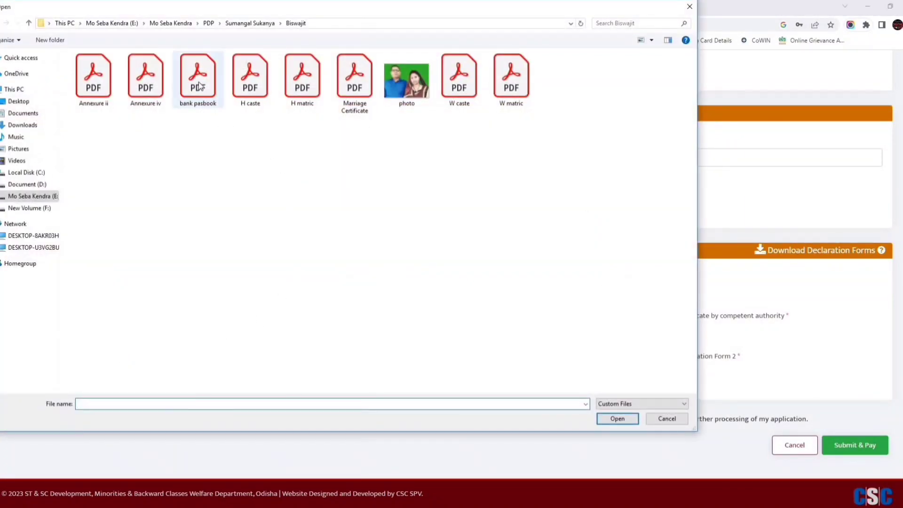
double_click(198, 77)
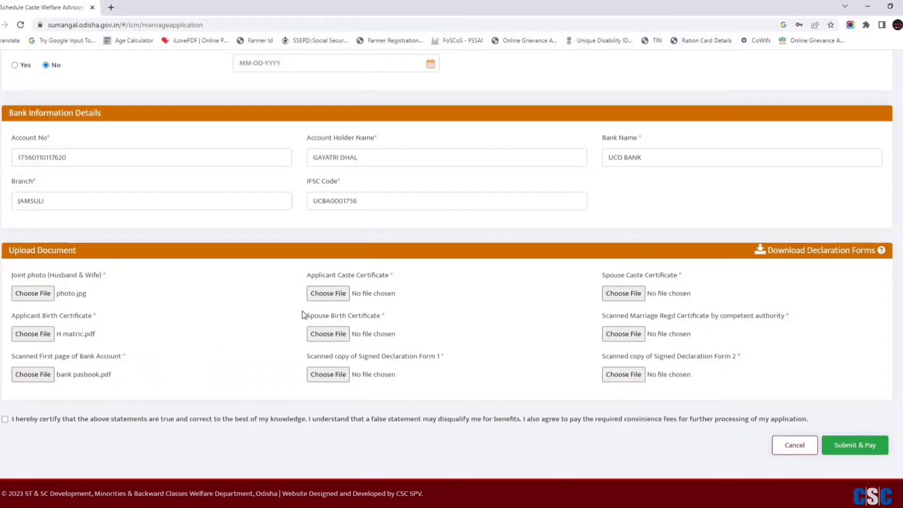
left_click(325, 296)
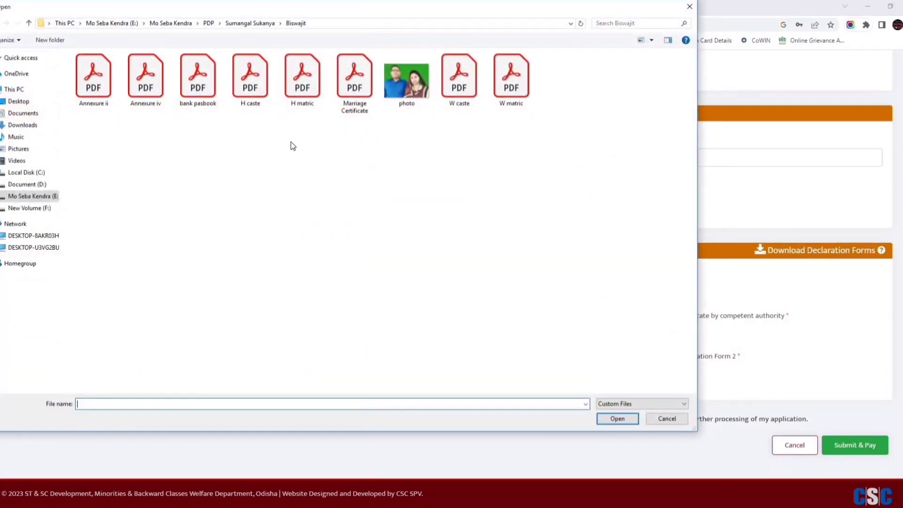
double_click(252, 86)
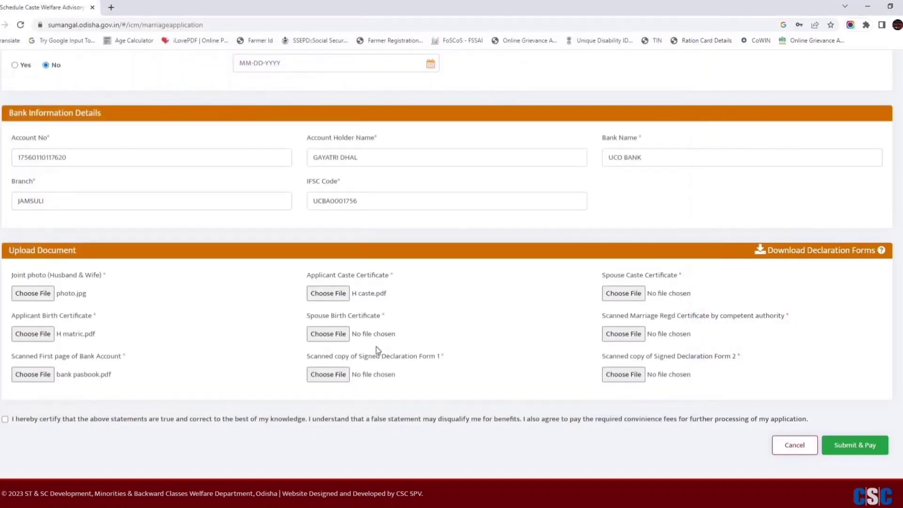
Attach W matric.pdf, Annexure ii.pdf and W caste.pdf as spouse birth certificate, Declaration Form 1 and spouse caste certificate.
left_click(328, 333)
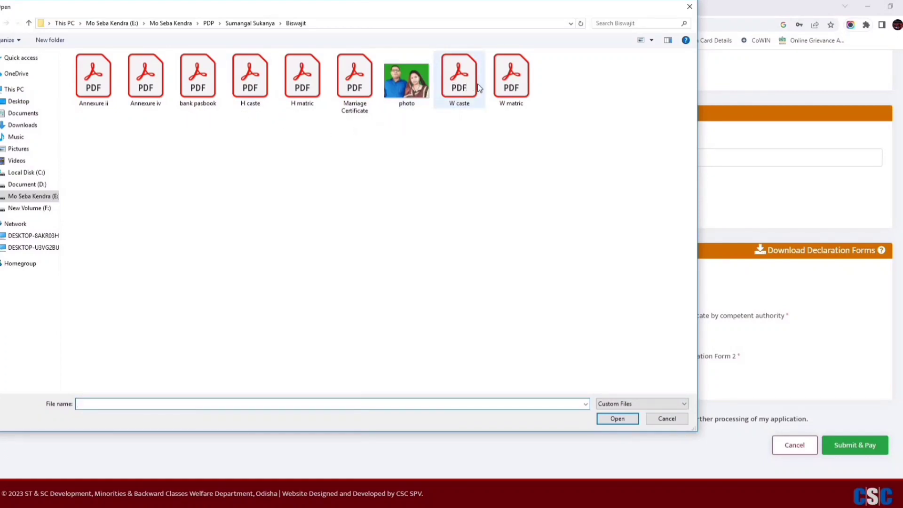
double_click(515, 87)
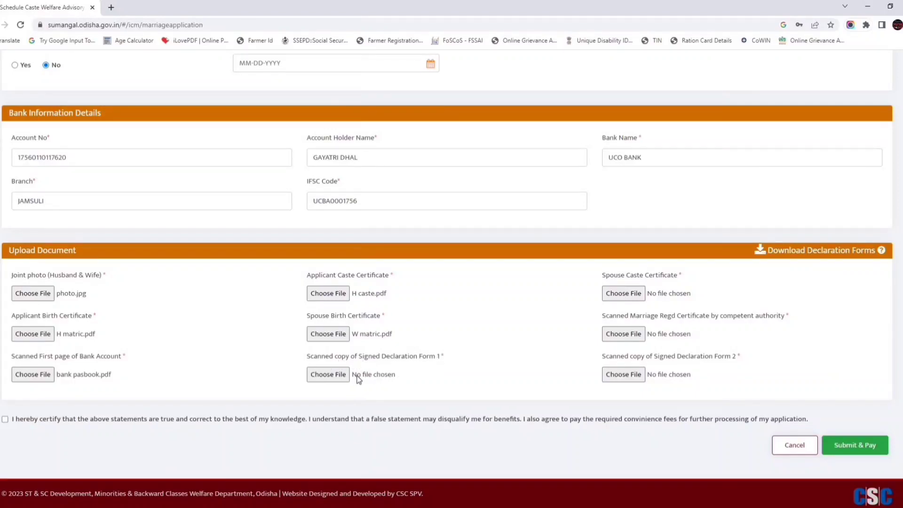
left_click(330, 375)
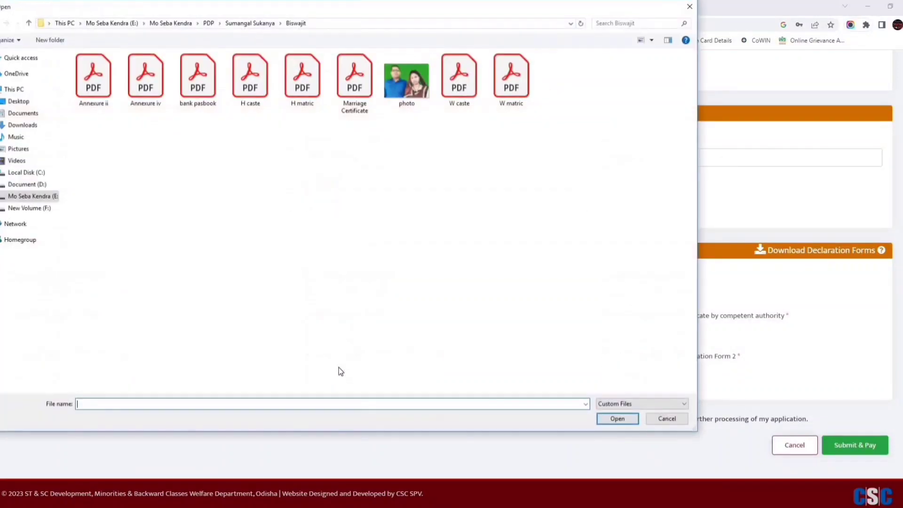
double_click(99, 83)
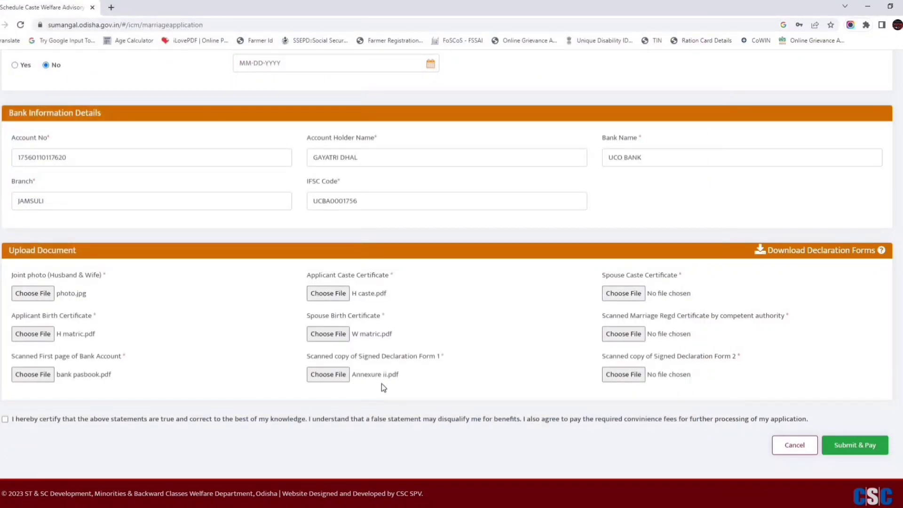
left_click(627, 293)
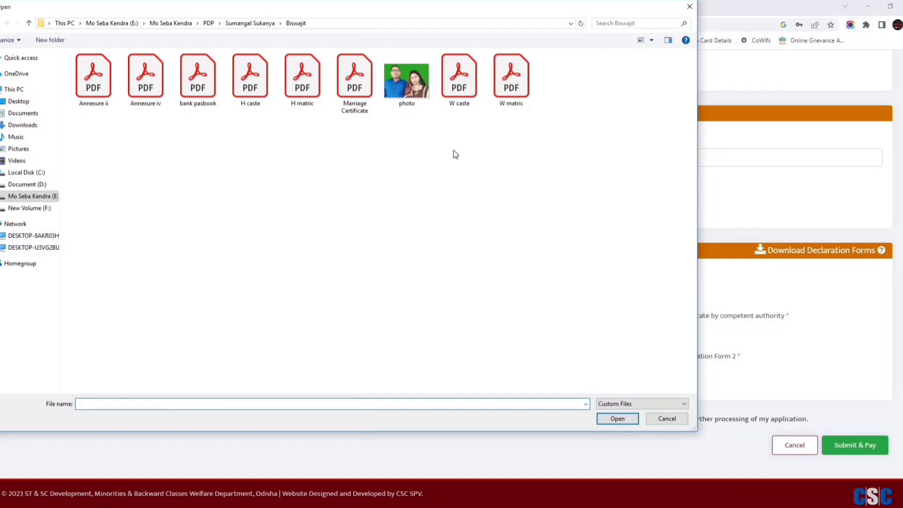
double_click(459, 77)
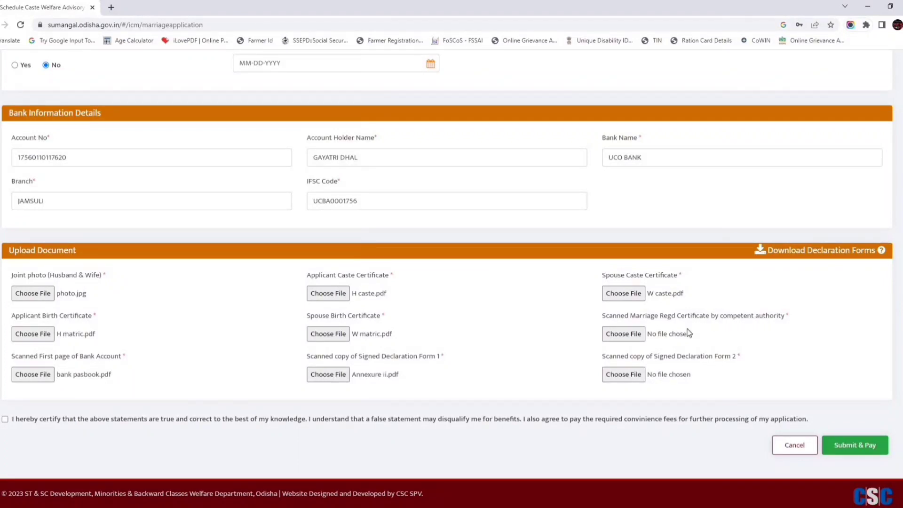
Attach Marriage Certificate.pdf and Annexure iv.pdf as marriage certificate and Declaration Form 2, then accept the certification.
left_click(620, 334)
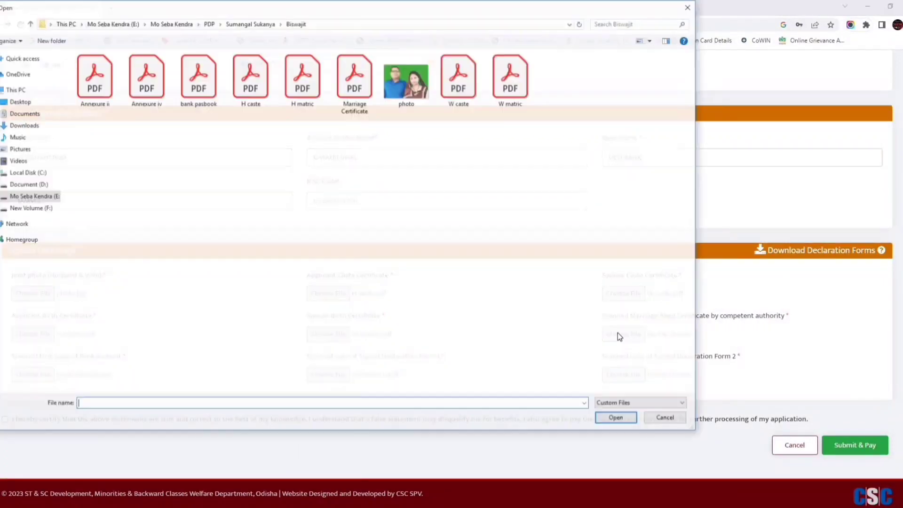
double_click(356, 85)
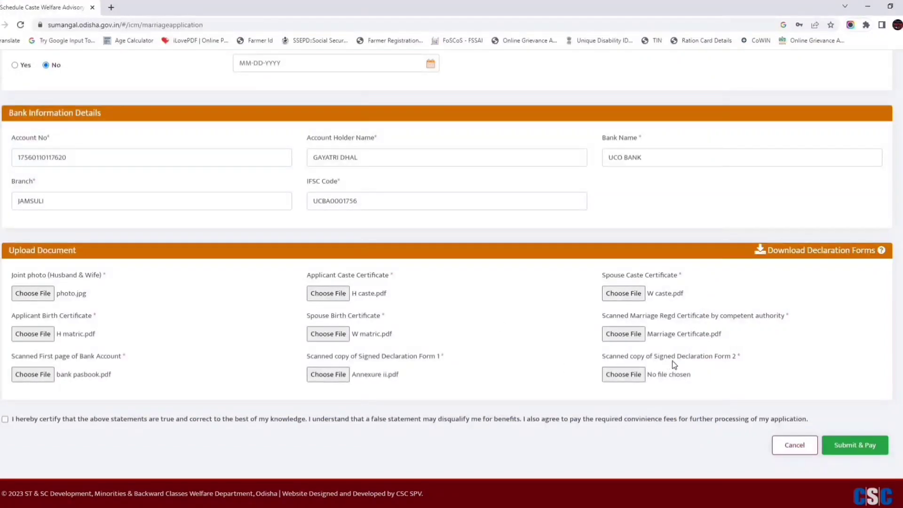
left_click(624, 374)
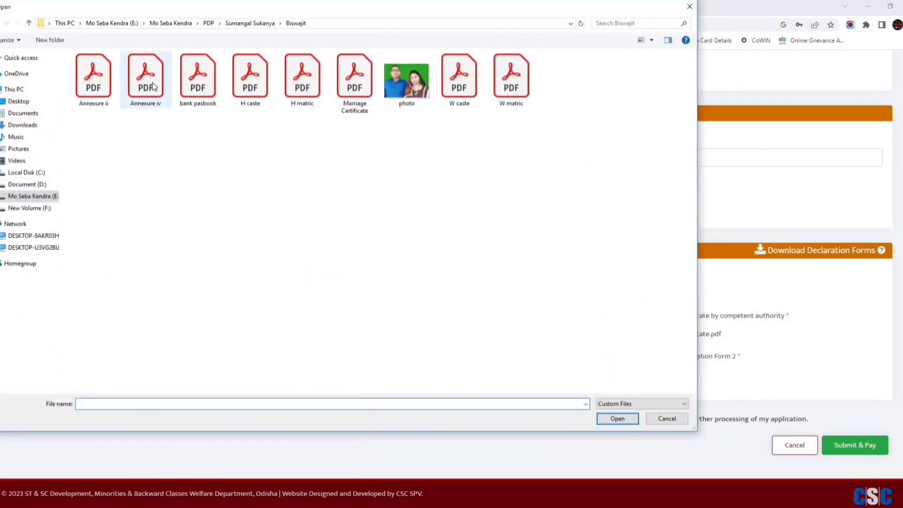
double_click(153, 86)
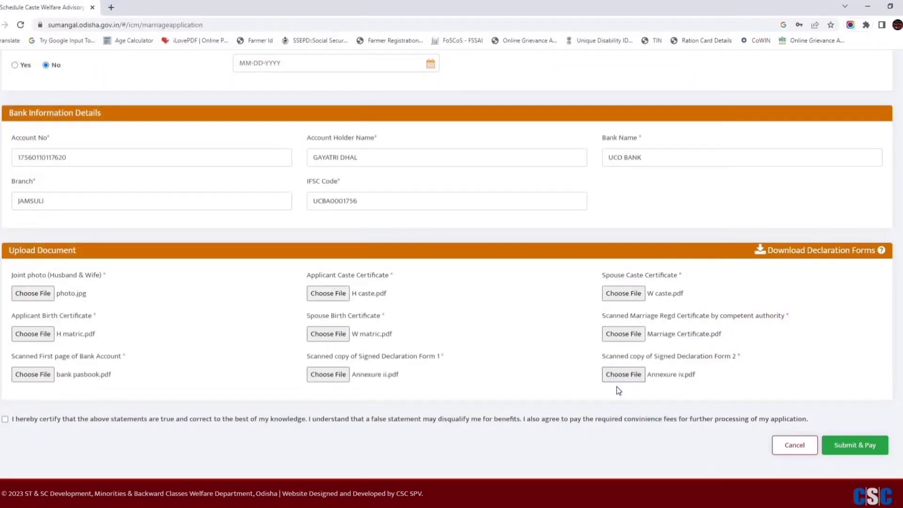
left_click(5, 419)
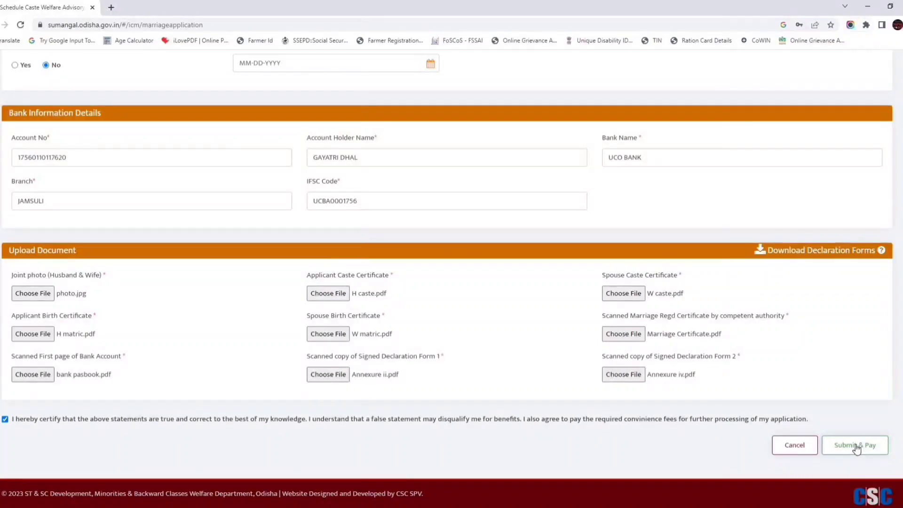
Submit the application and pay the INR 59.00 fee via Federal Bank net banking with SMS OTP.
left_click(856, 446)
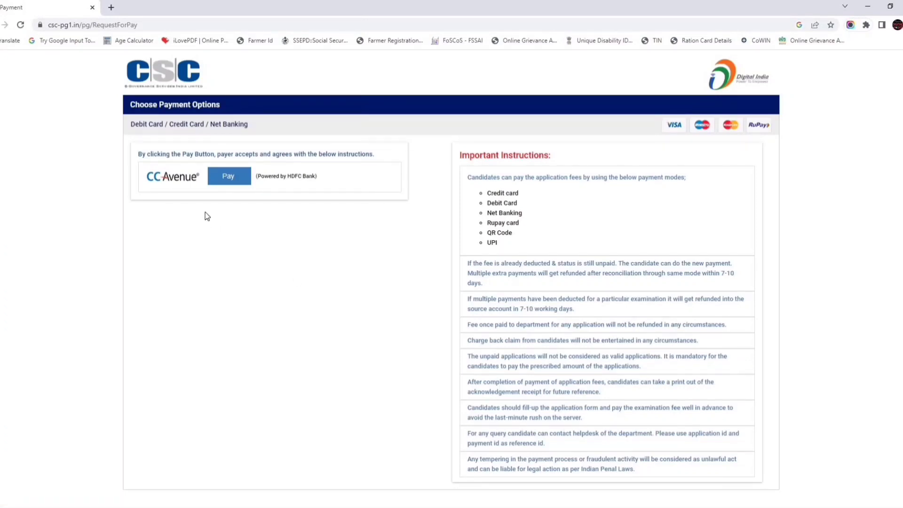
left_click(227, 180)
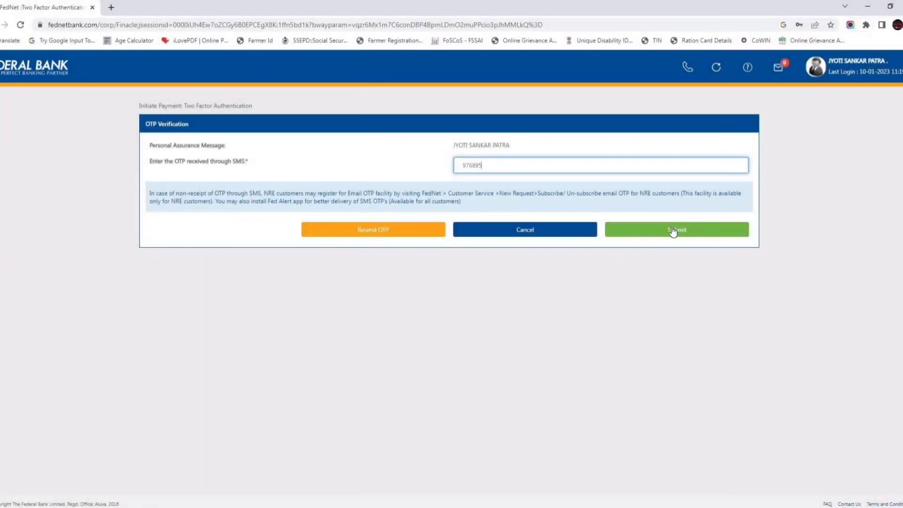
left_click(671, 227)
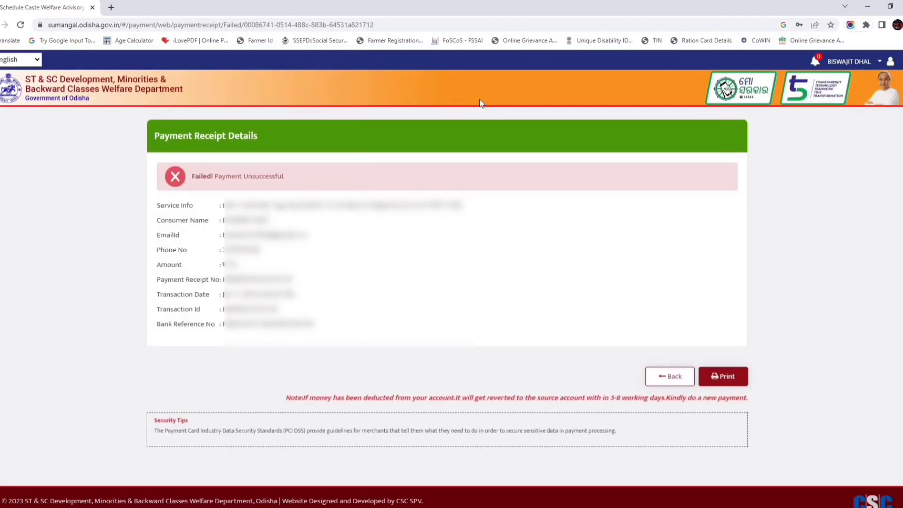
Cancel printing the failed-payment receipt and go back to the status page showing Applied, Pending With DWO.
left_click(732, 382)
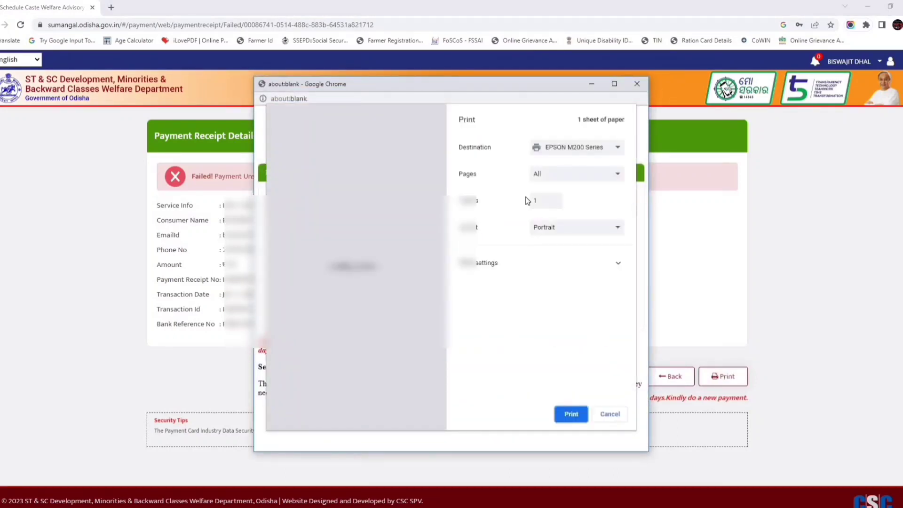
key("Escape")
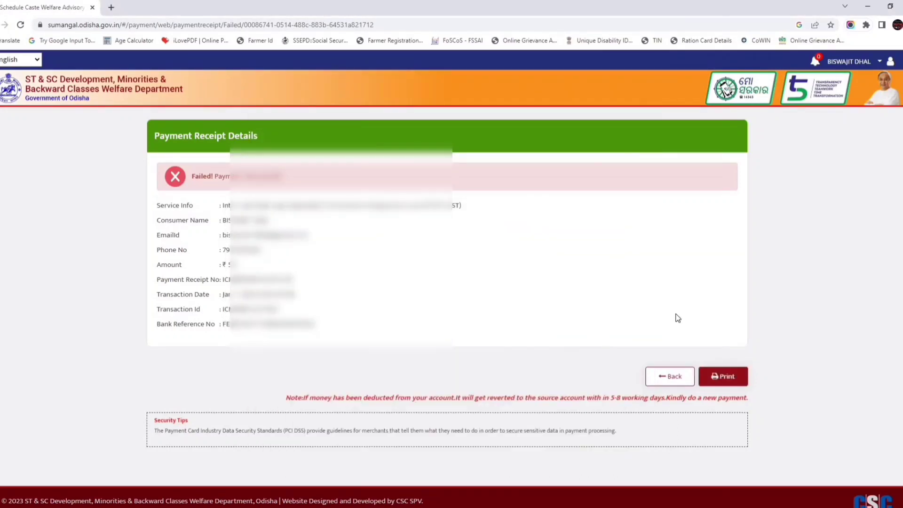
left_click(671, 378)
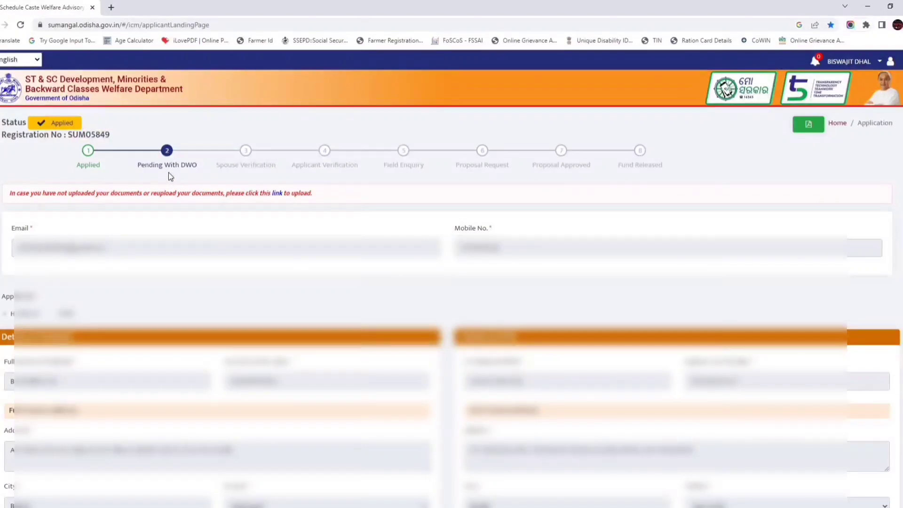
Download the application as a PDF, then scroll to the scheme's Main Objective page.
mouse_move(176, 168)
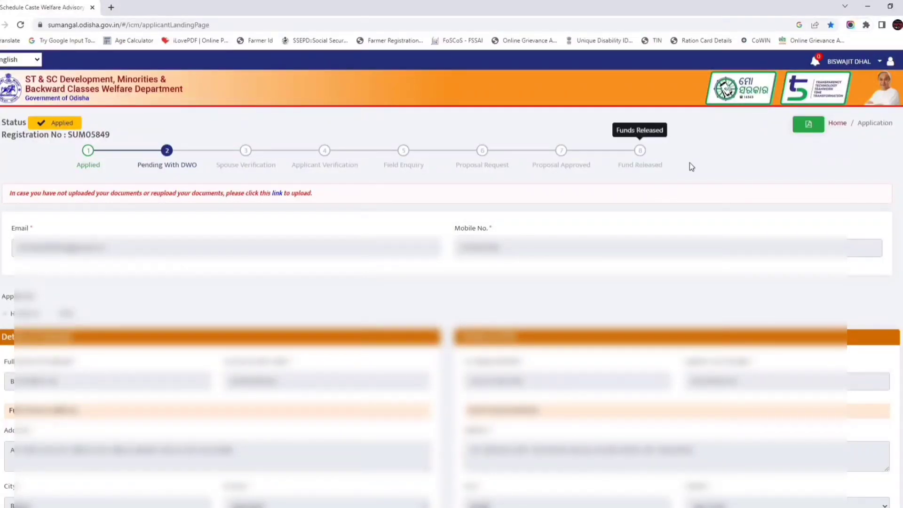
left_click(806, 128)
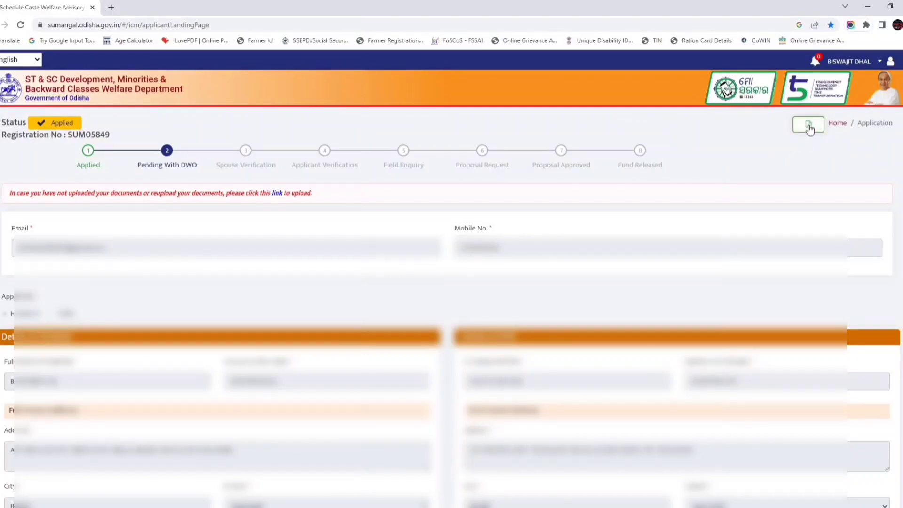
left_click(808, 125)
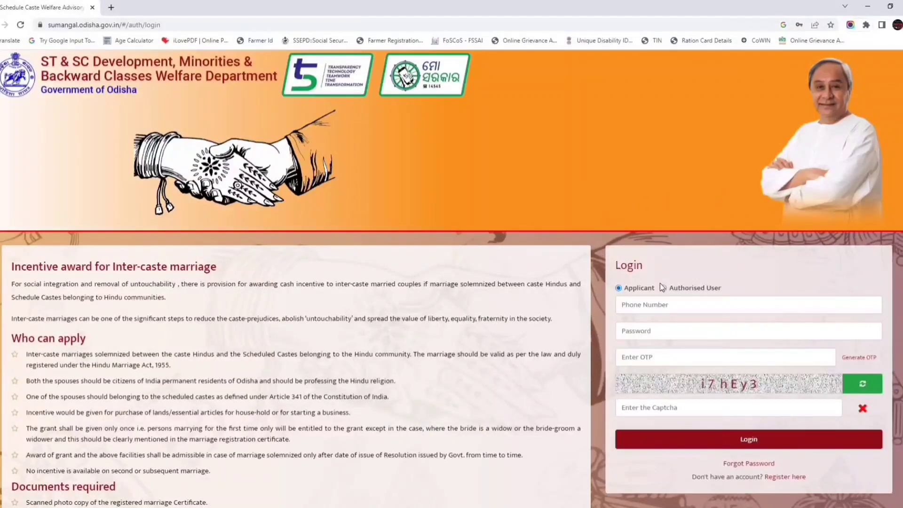
scroll(702, 320, "down", 1)
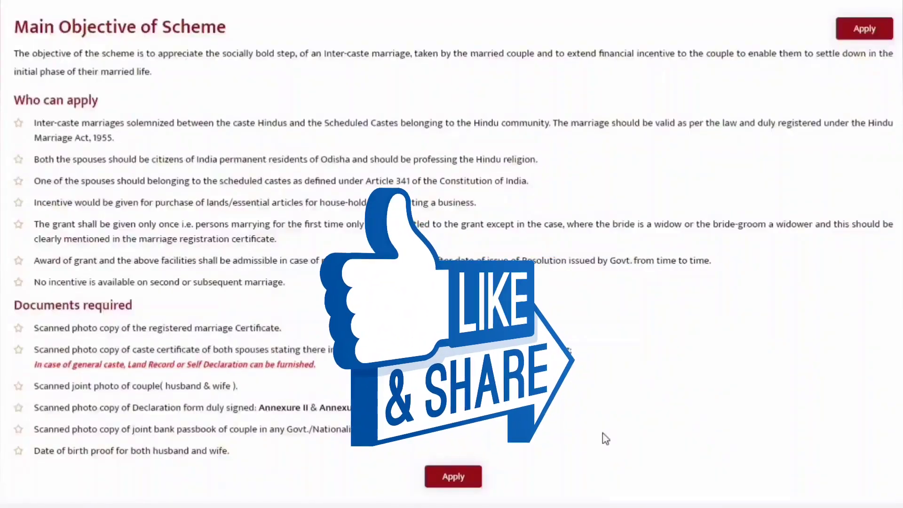